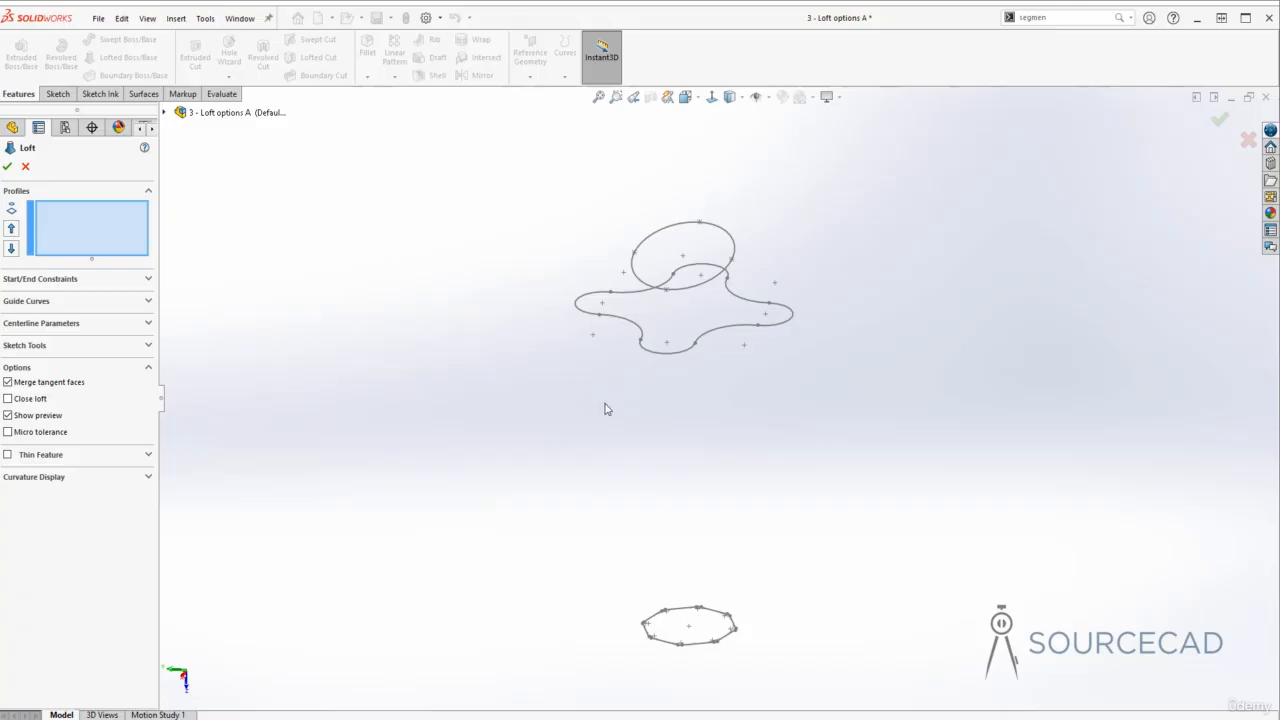
- Cancel the empty loft and open the Ellipse sketch for editing
click(25, 166)
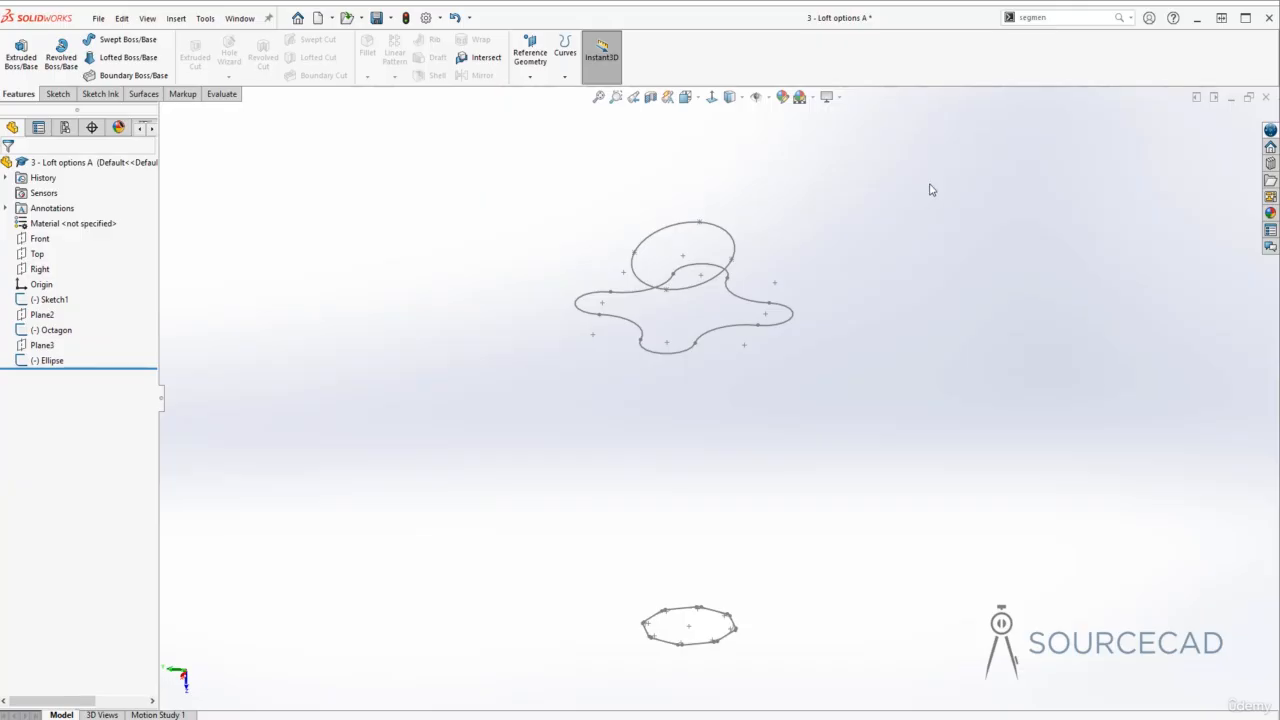
click(205, 18)
mouse_move(272, 428)
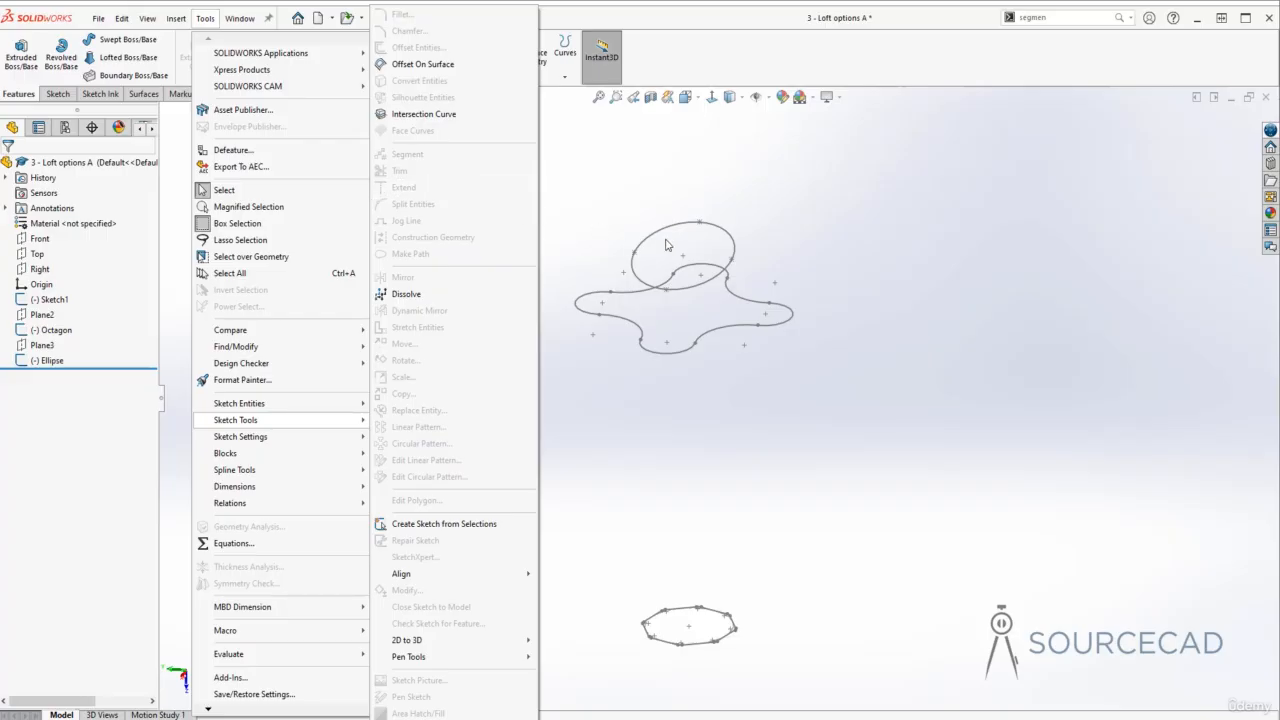
click(631, 207)
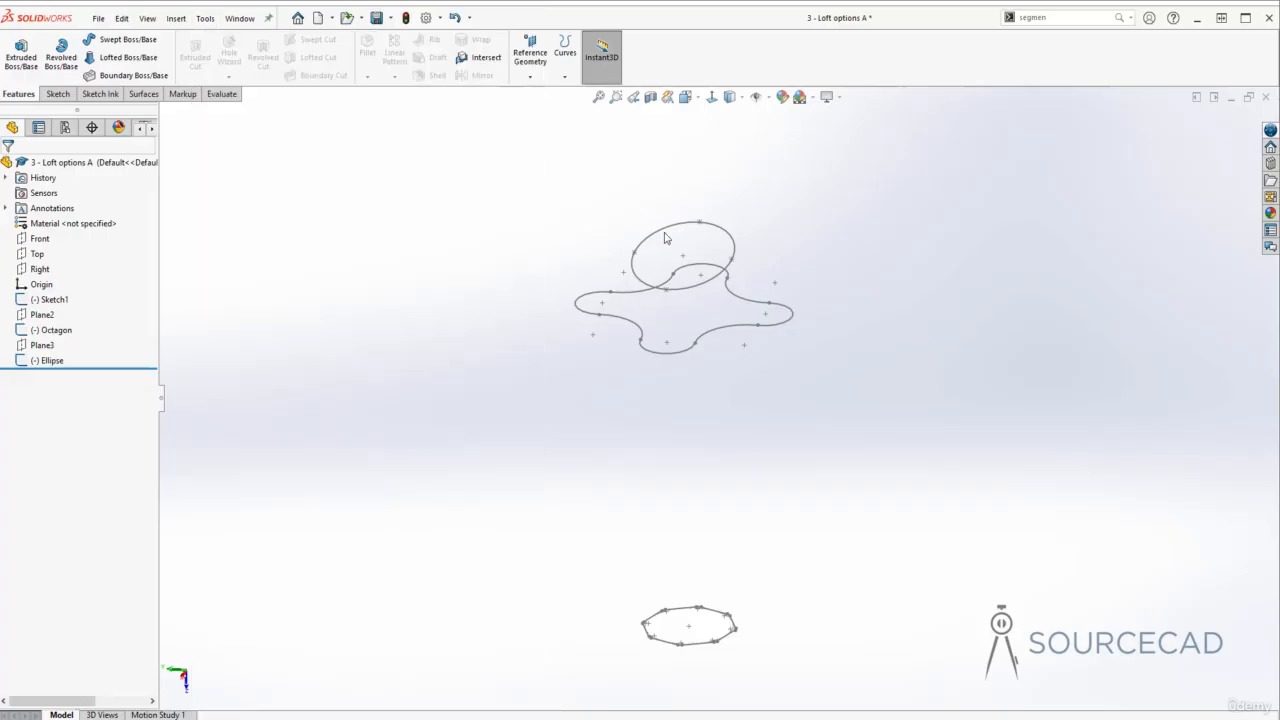
click(665, 236)
click(703, 169)
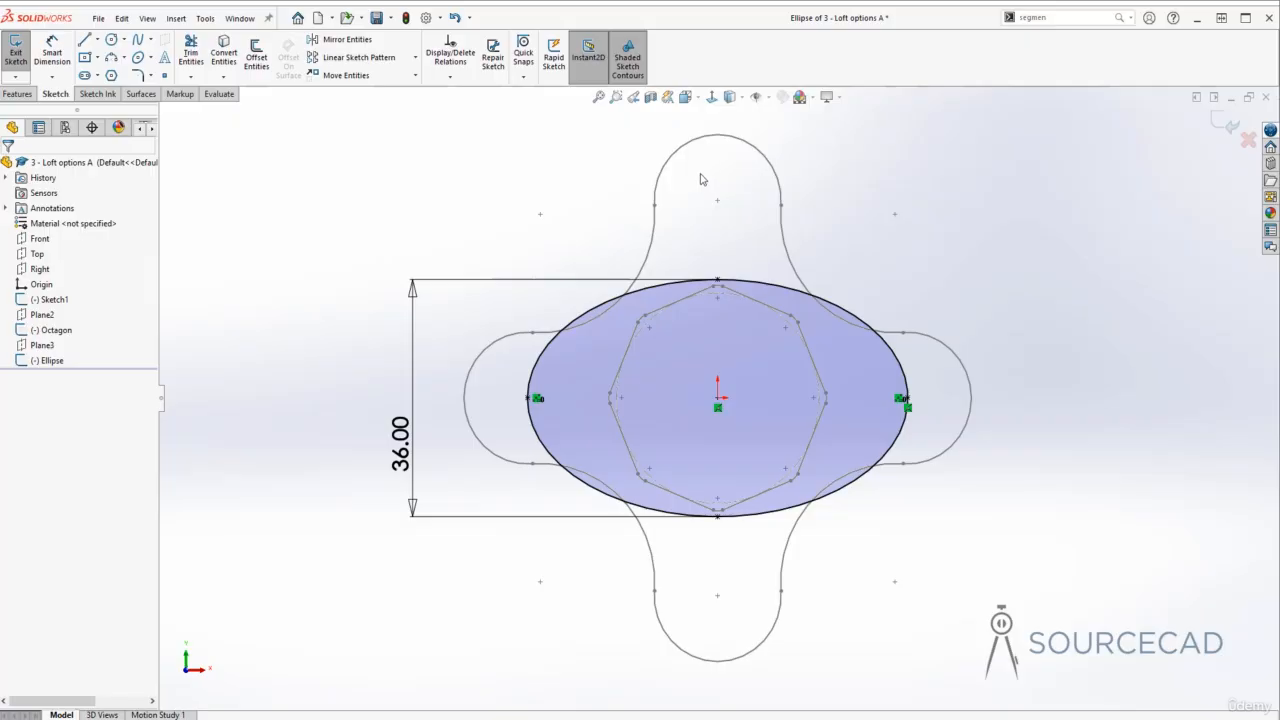
- Divide the ellipse into 8 sketch segments with the Segment tool, accepting the relation deletion, and exit the sketch
click(205, 19)
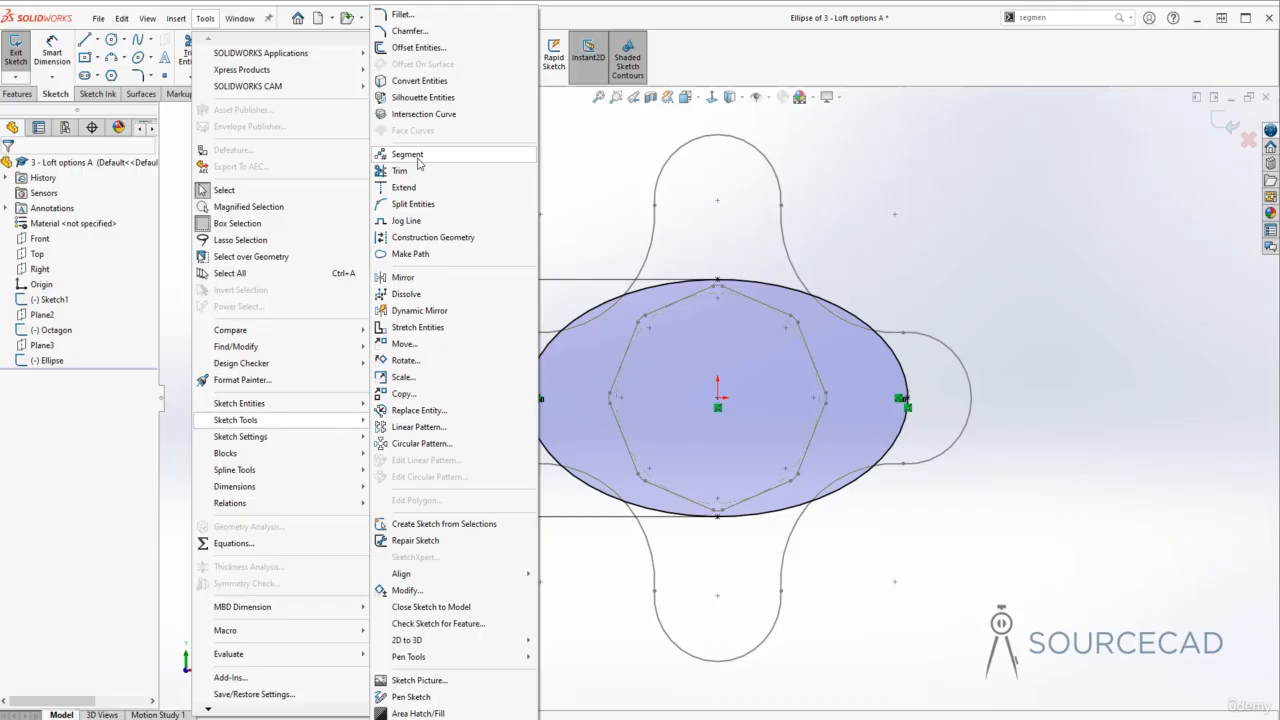
click(407, 154)
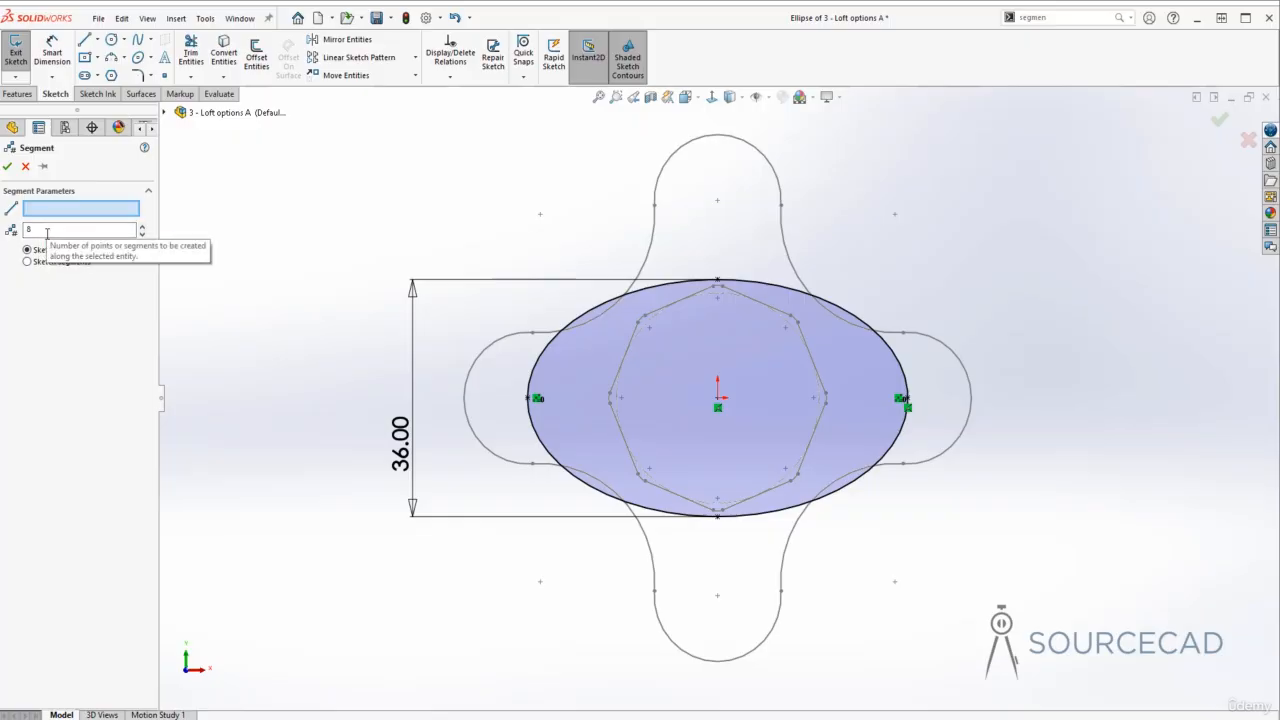
click(636, 296)
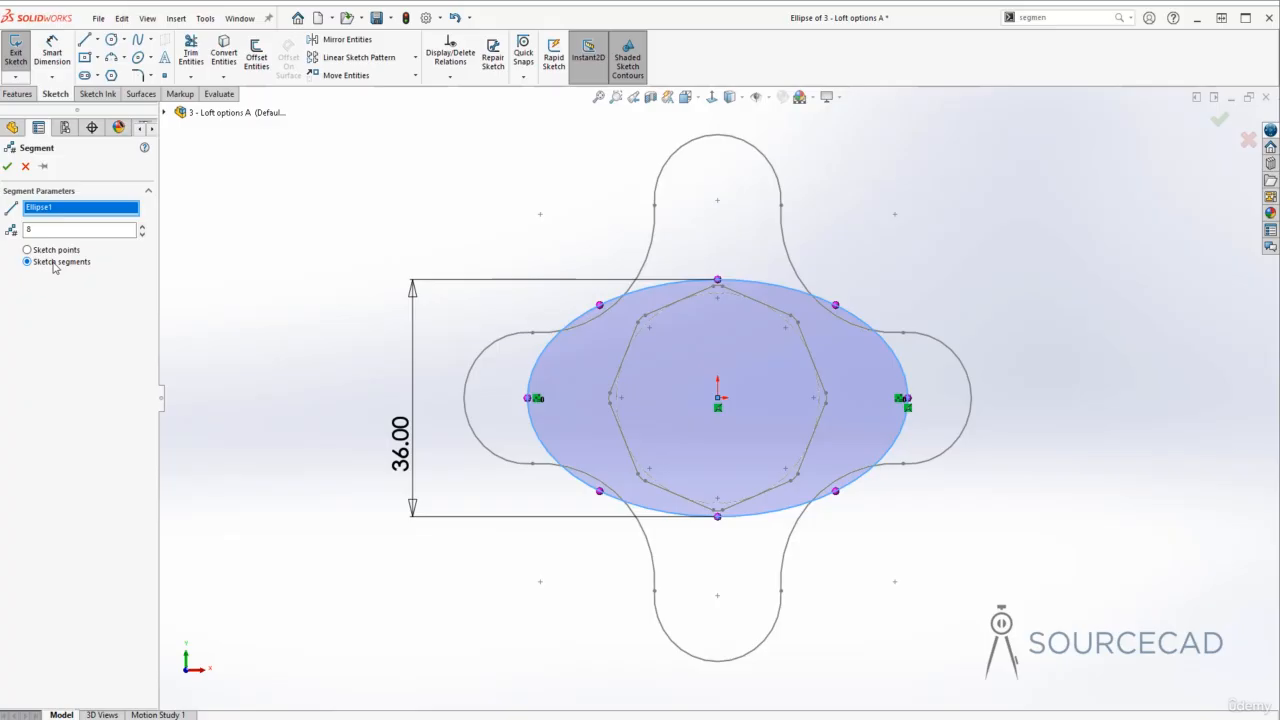
click(6, 168)
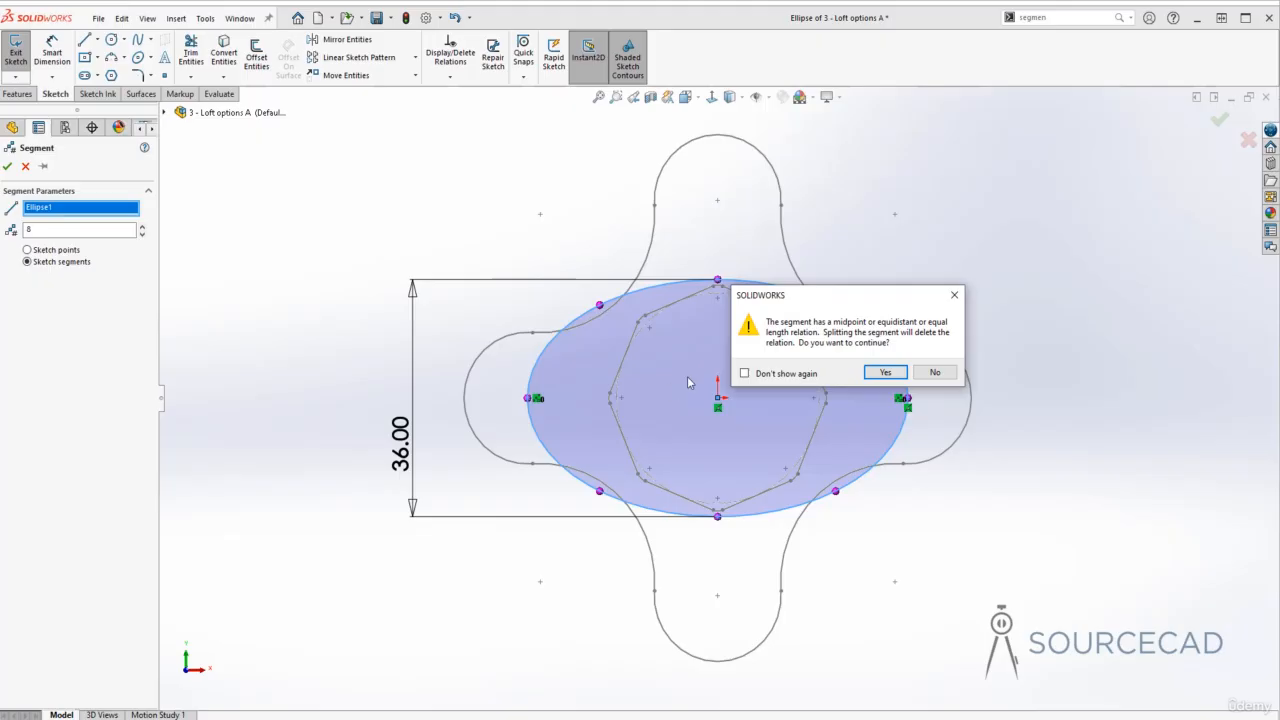
click(884, 372)
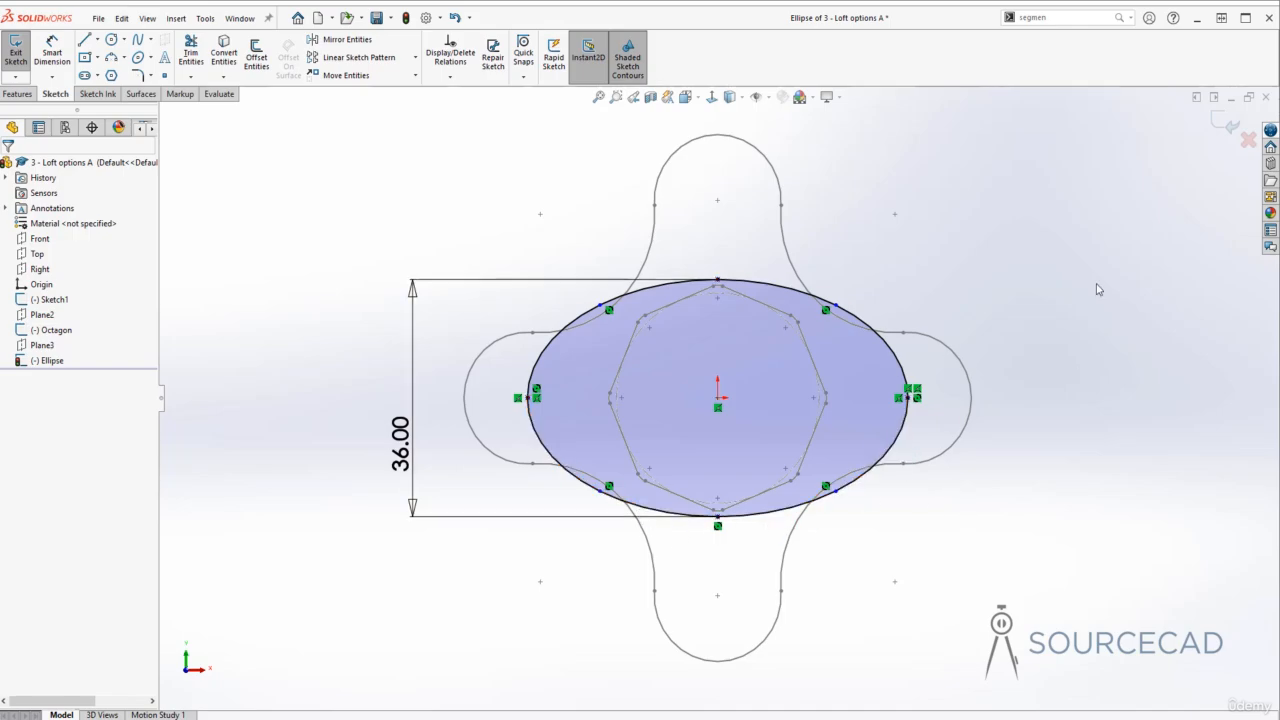
click(1226, 126)
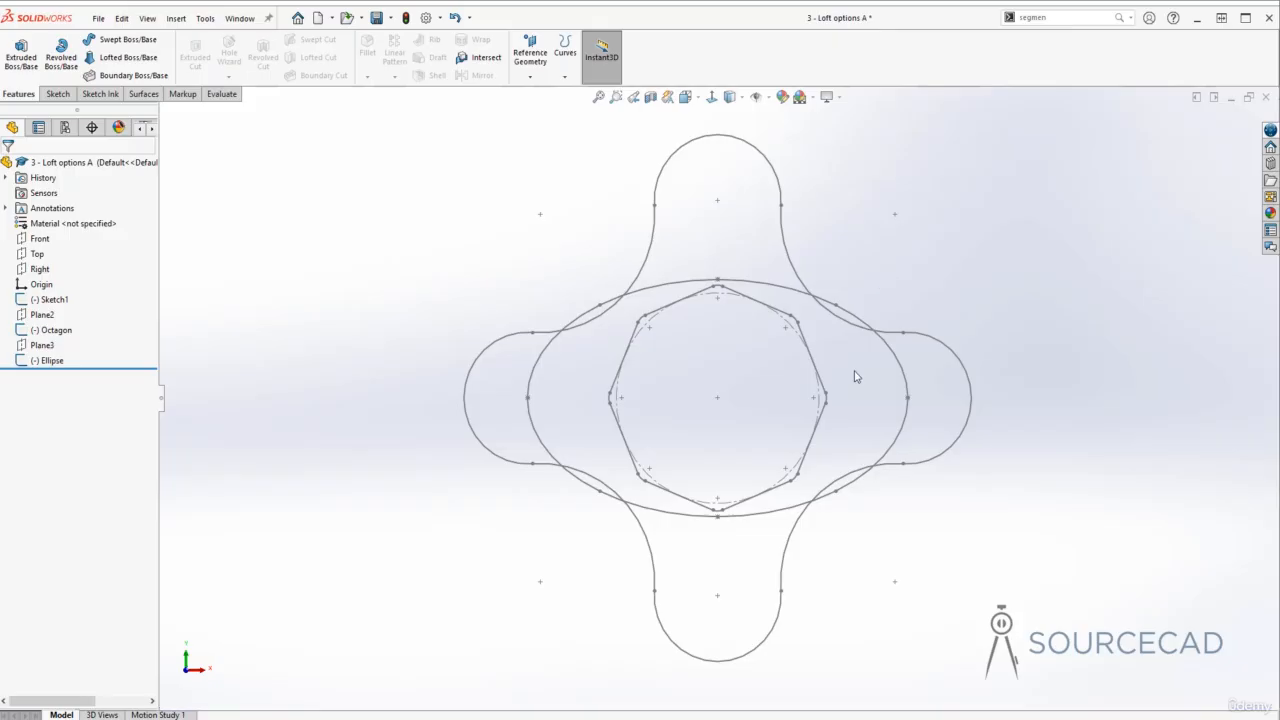
- Start a boss loft using the Octagon, Sketch1 and Ellipse sketches as profiles, in that order
mouse_move(851, 374)
middle_down()
mouse_move(797, 423)
mouse_move(820, 451)
mouse_move(766, 408)
middle_up()
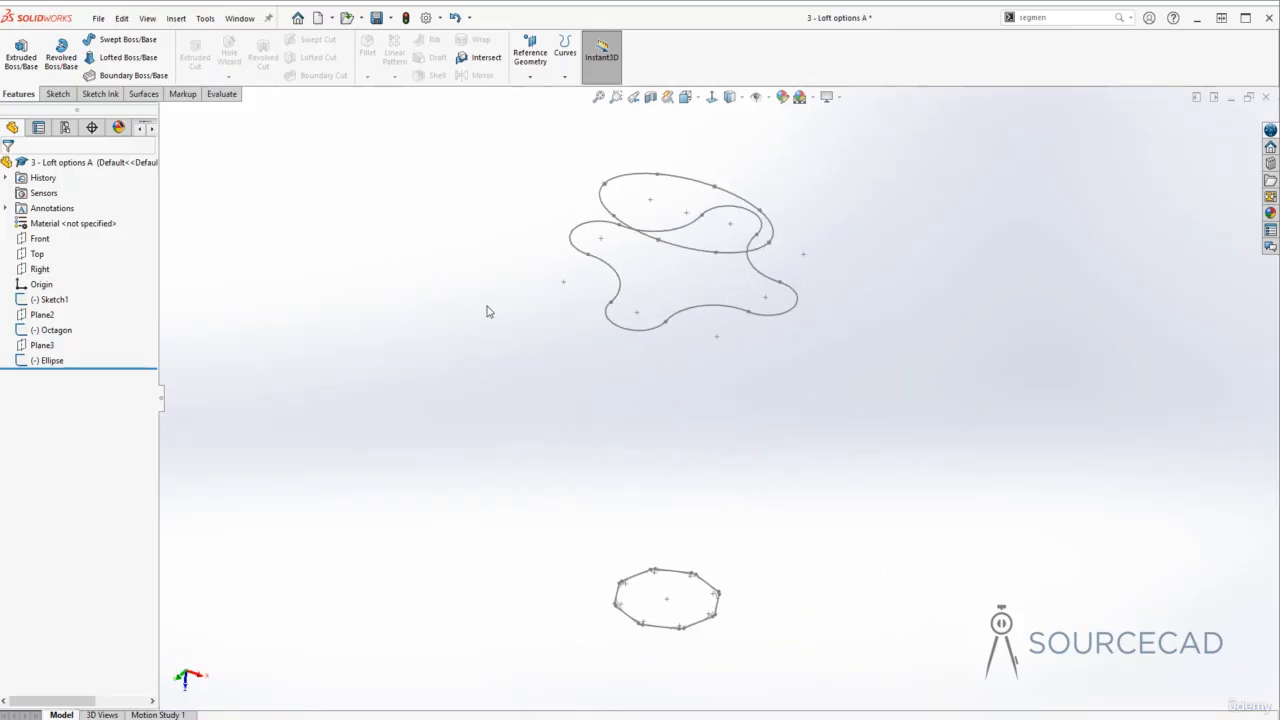
click(130, 62)
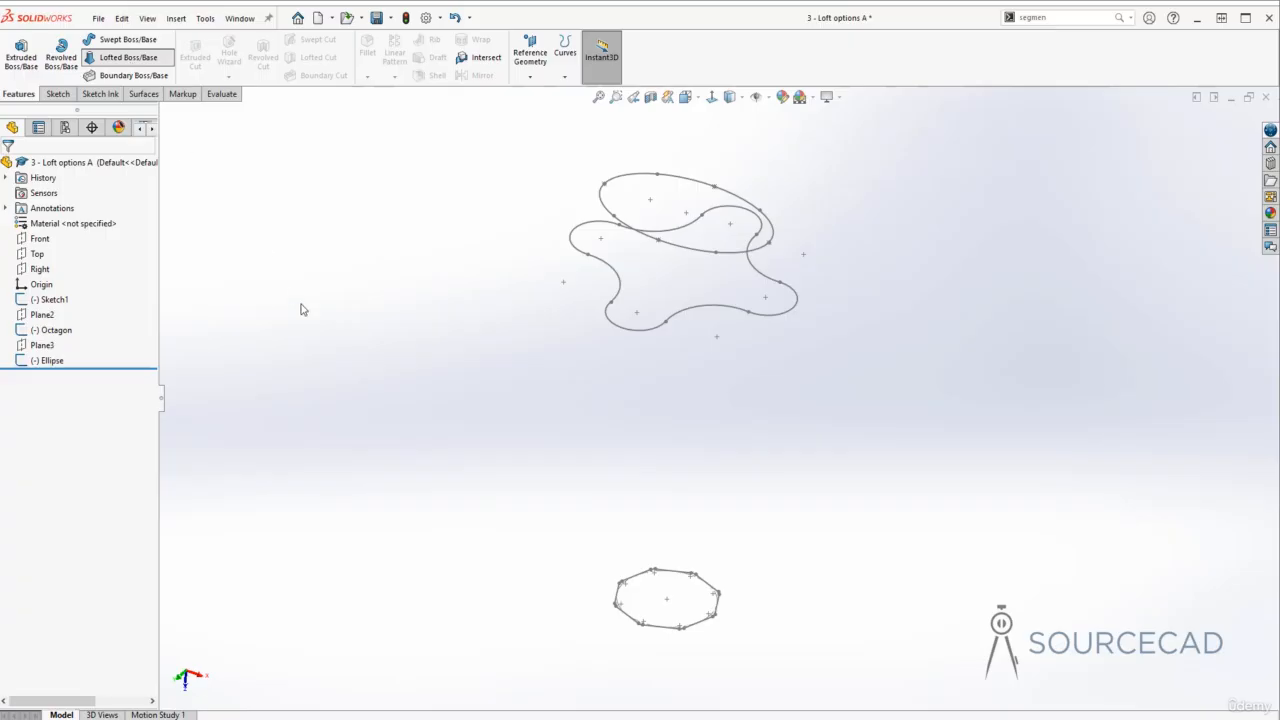
click(660, 630)
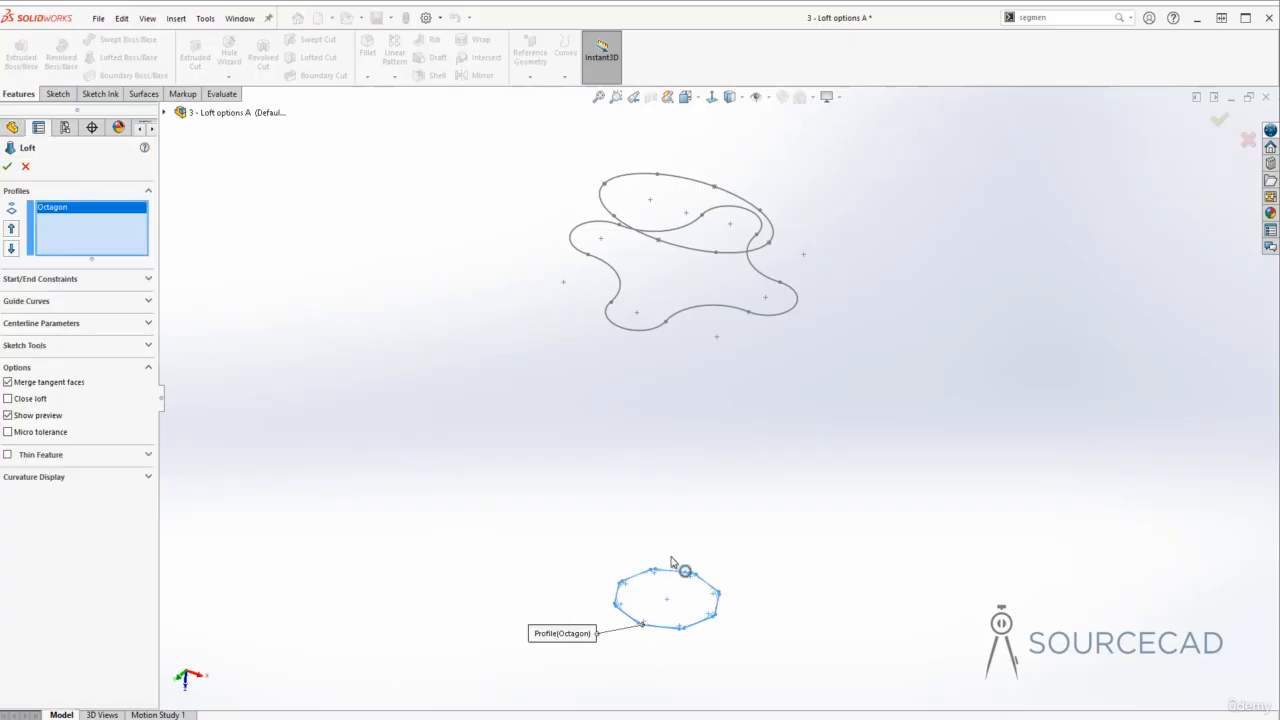
click(702, 312)
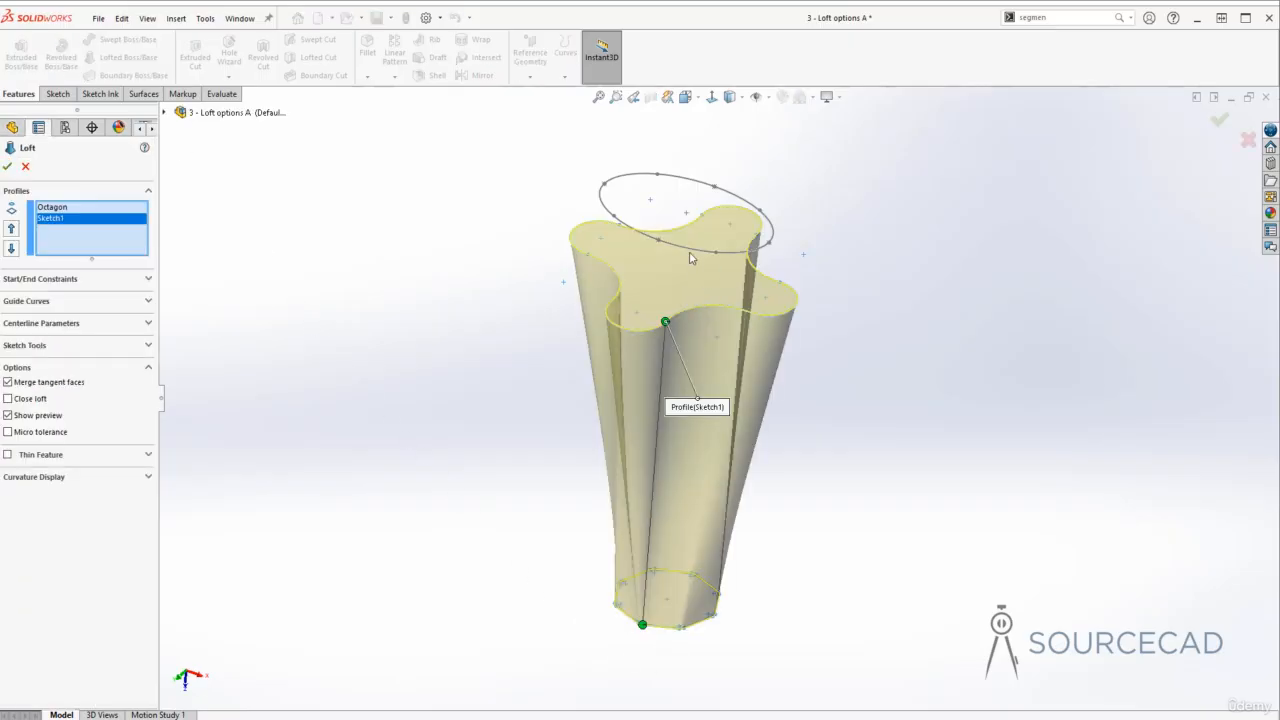
click(675, 250)
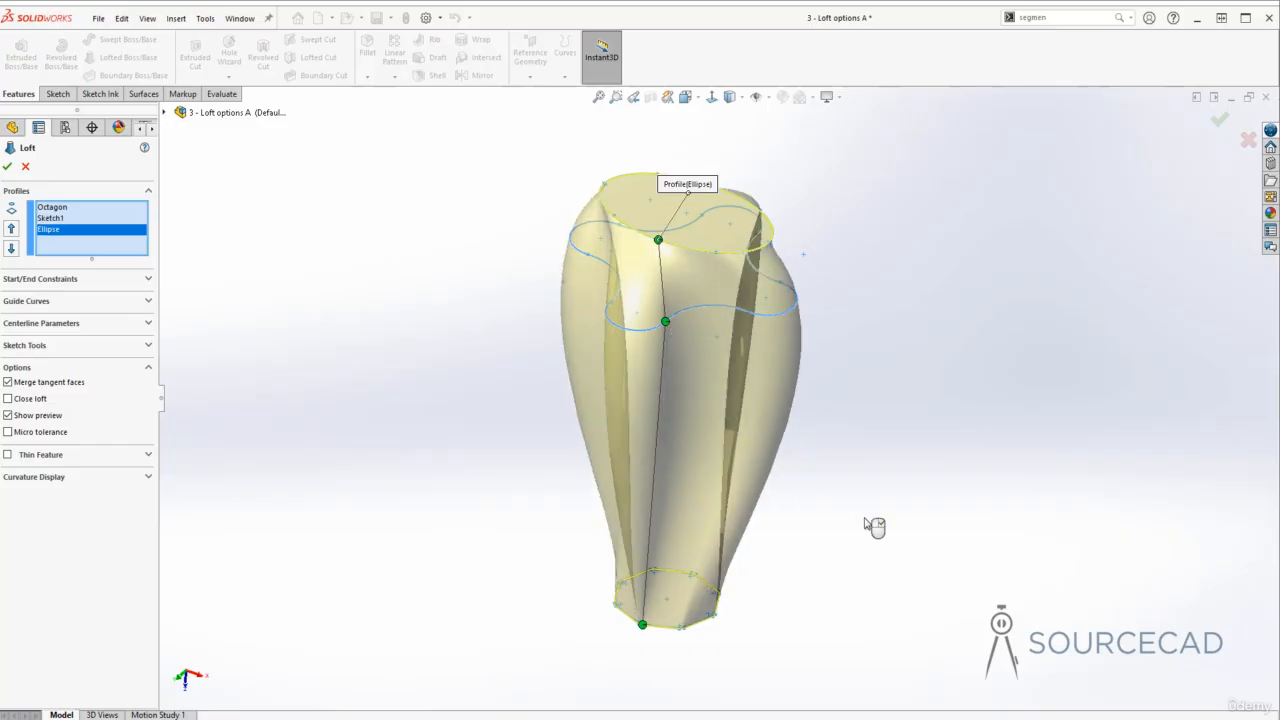
- Turn off merging of tangent faces and create the three-profile loft
middle_drag(701, 318, 820, 385)
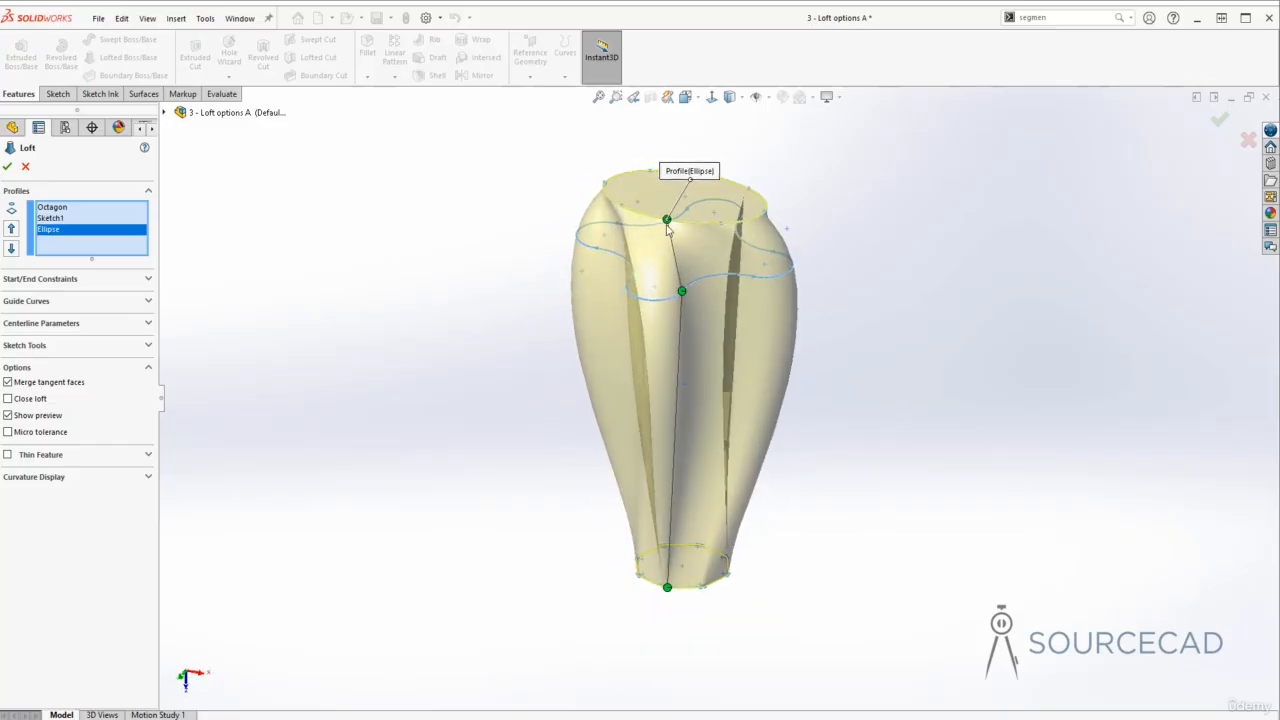
middle_drag(622, 250, 726, 413)
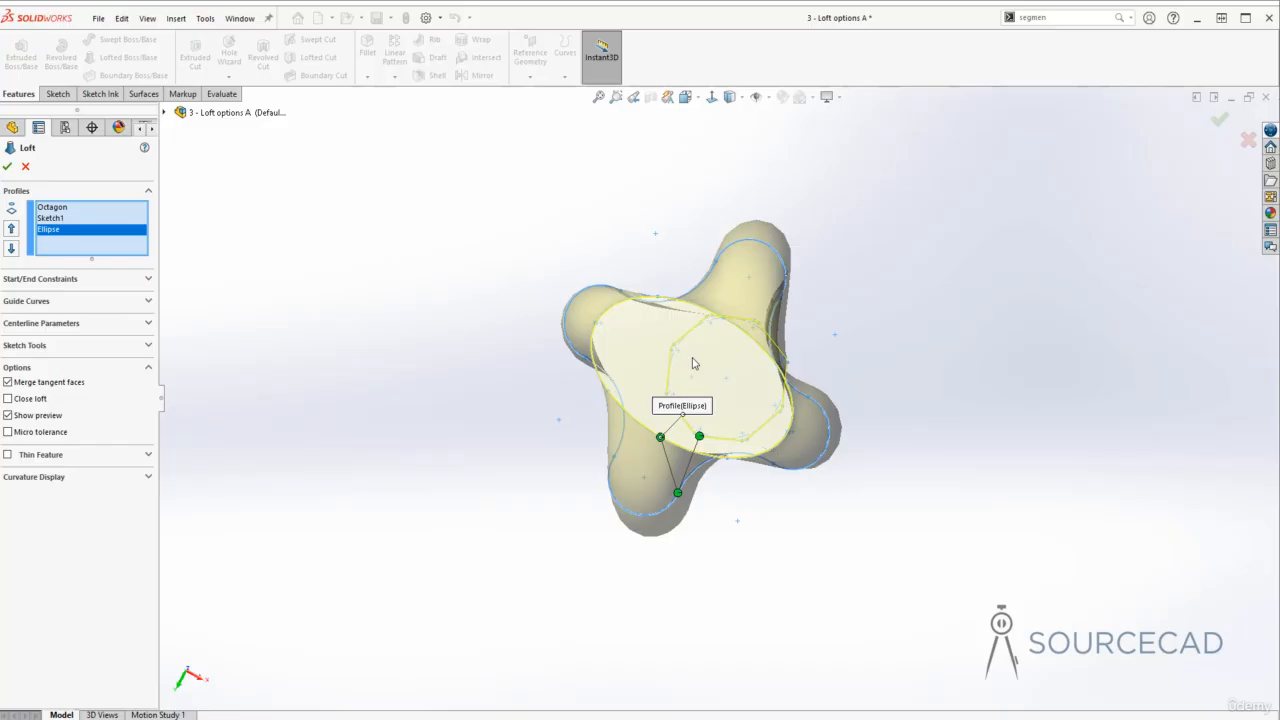
middle_drag(688, 470, 732, 436)
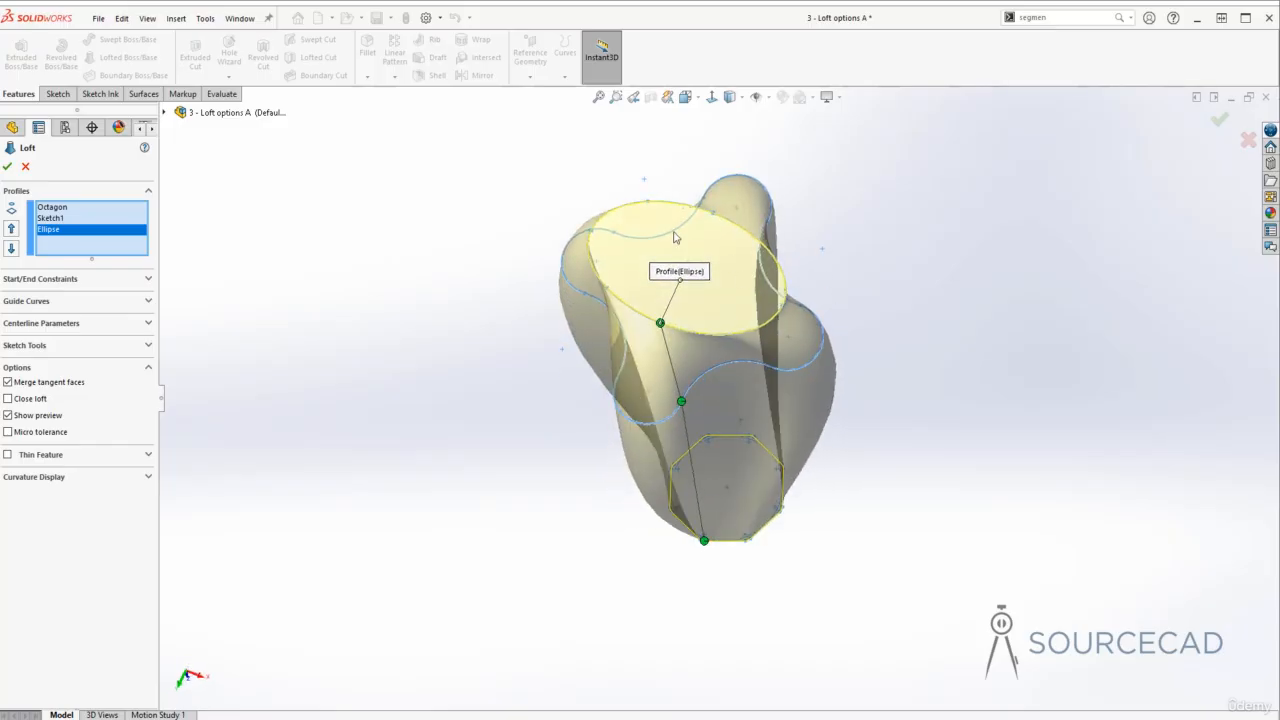
middle_drag(540, 392, 529, 398)
scroll(529, 398, up, 3)
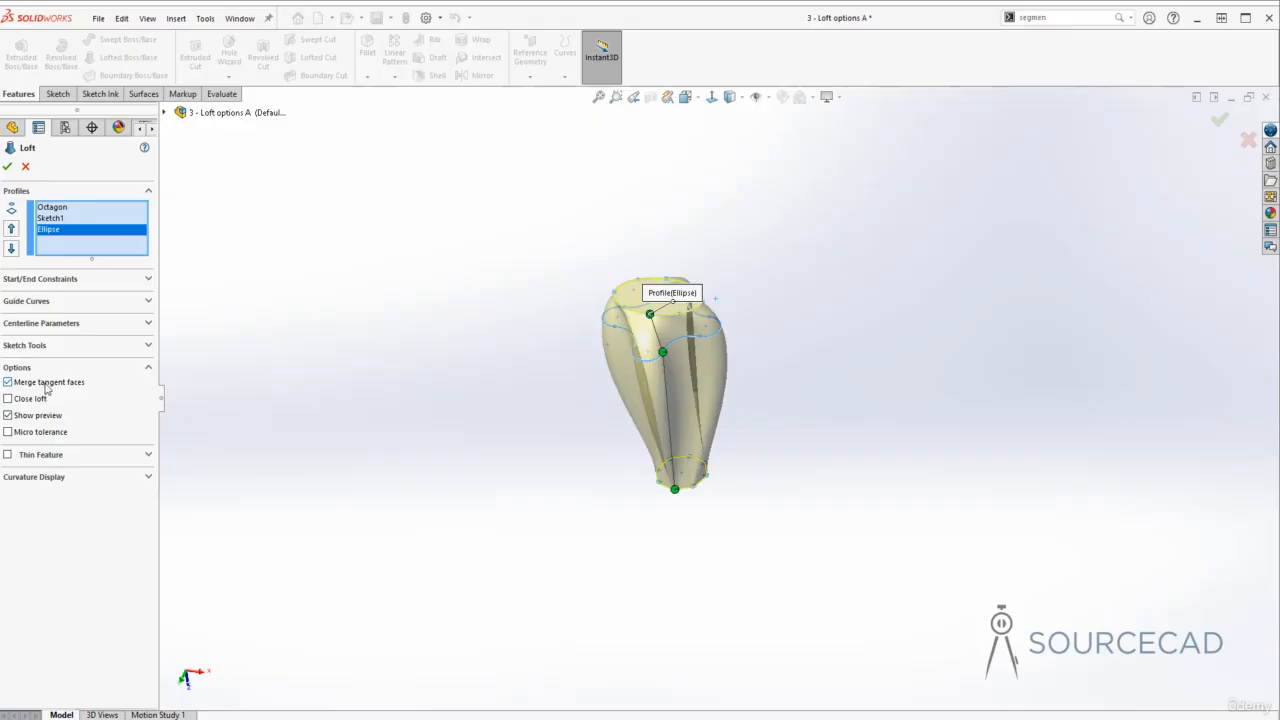
click(7, 166)
click(460, 428)
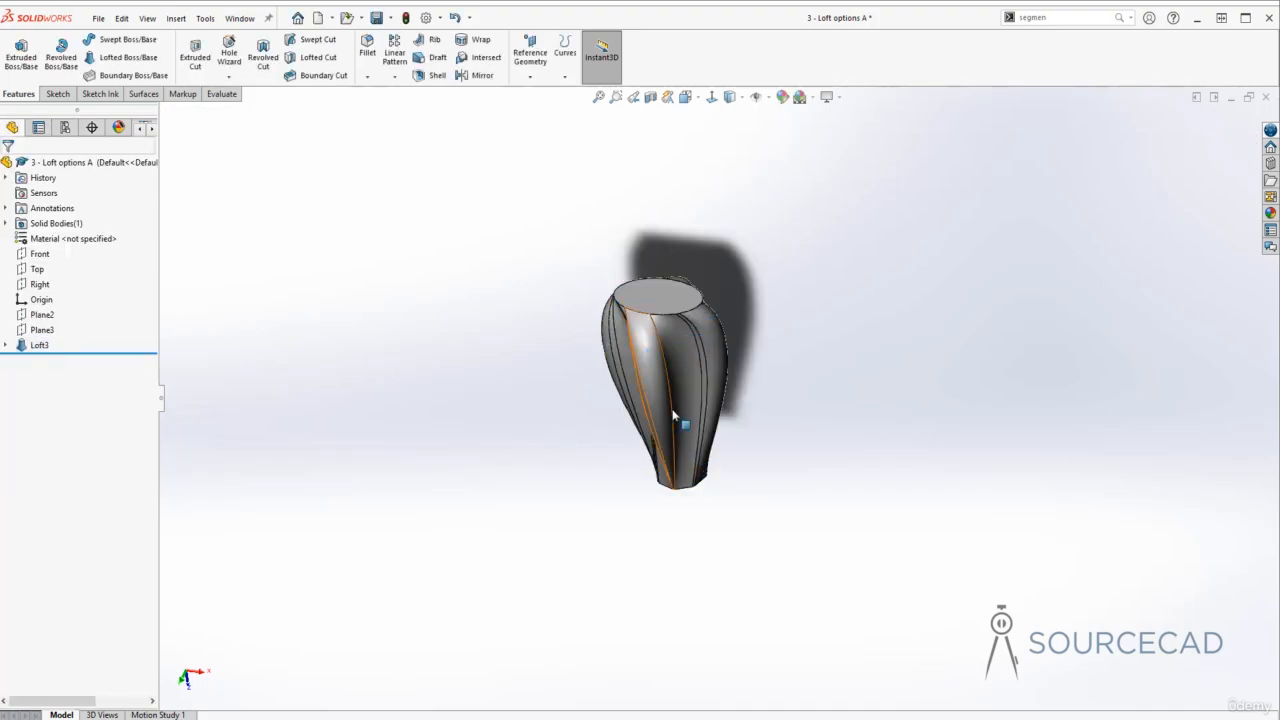
- Reopen the loft for editing and remove the Ellipse from its profiles
scroll(690, 323, down, 5)
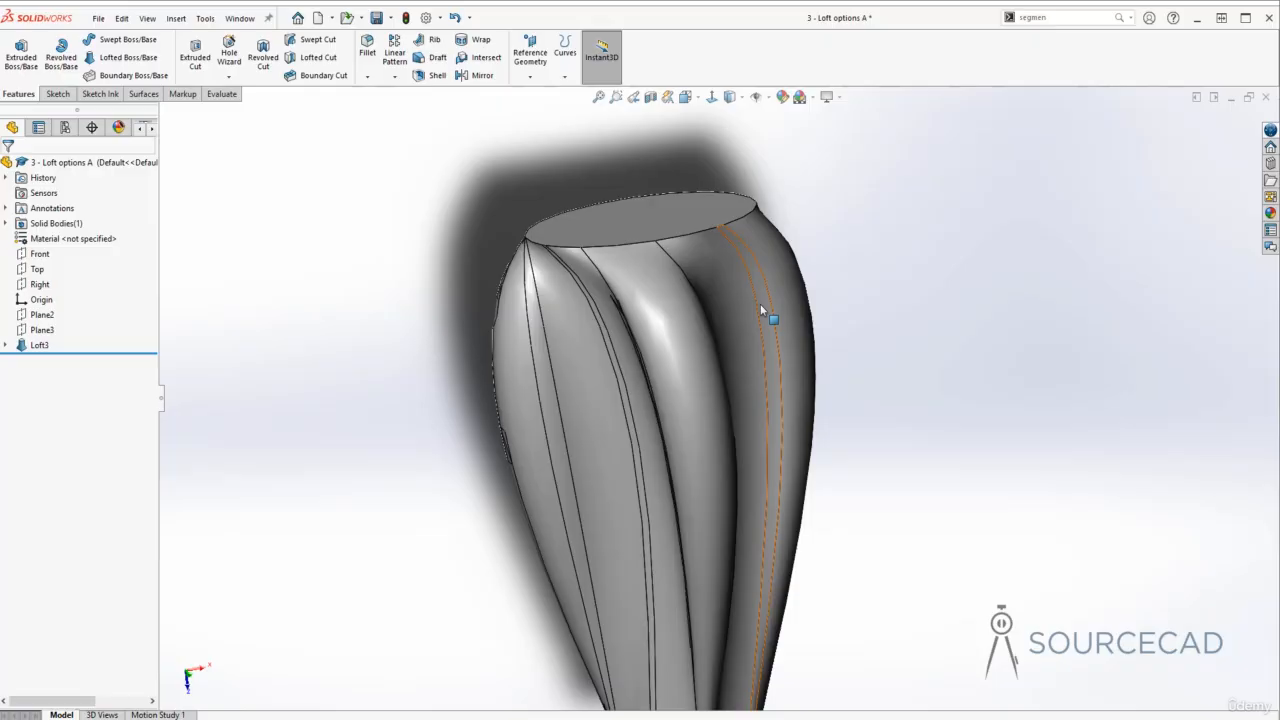
scroll(760, 303, up, 5)
middle_drag(770, 320, 656, 457)
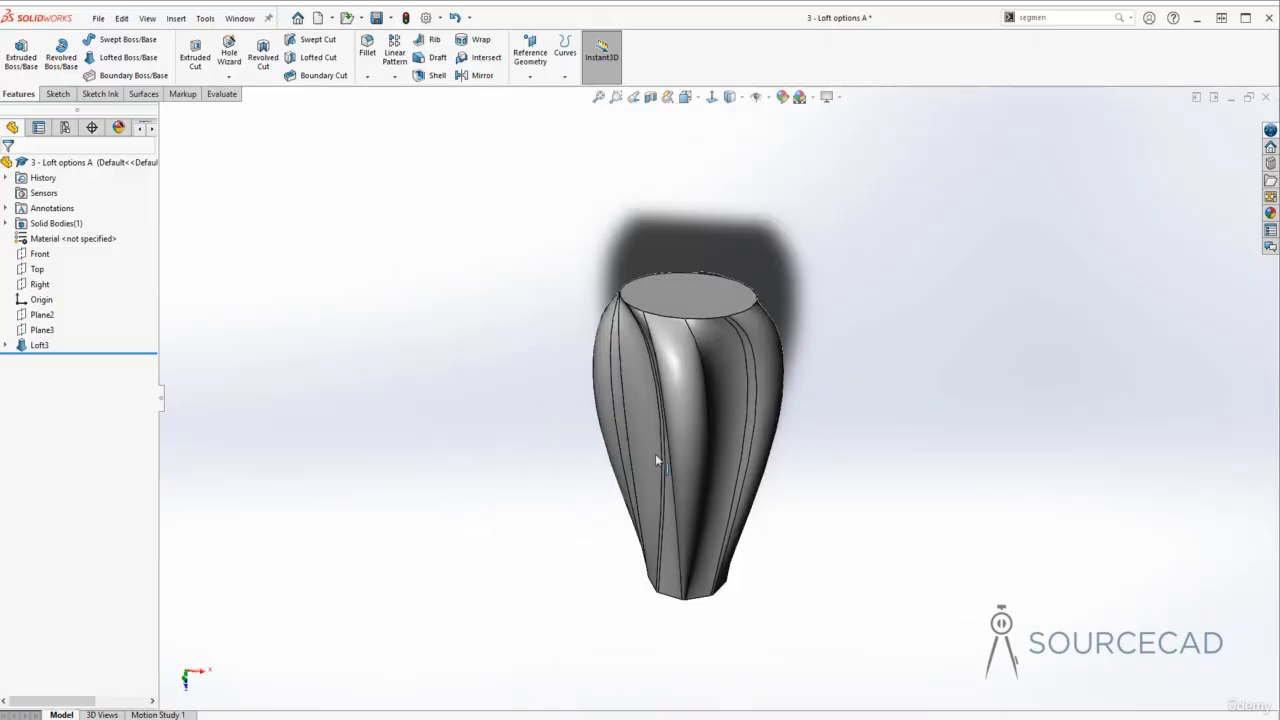
click(45, 346)
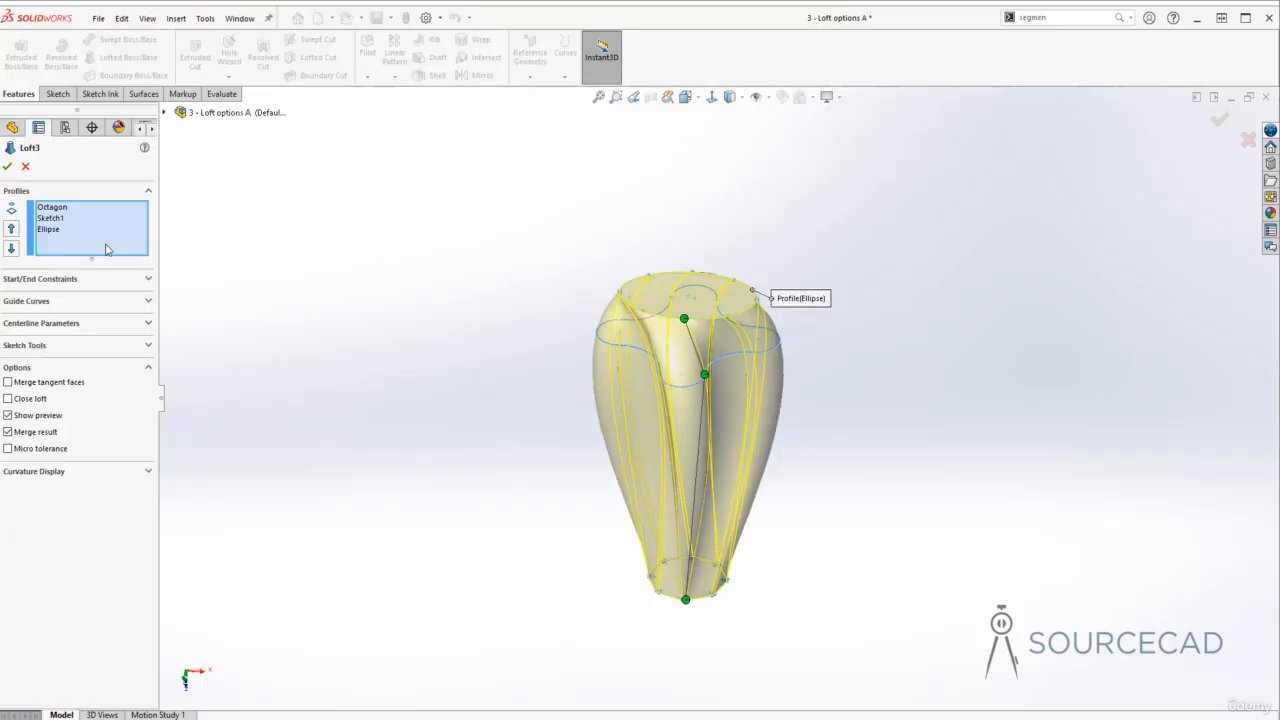
click(46, 230)
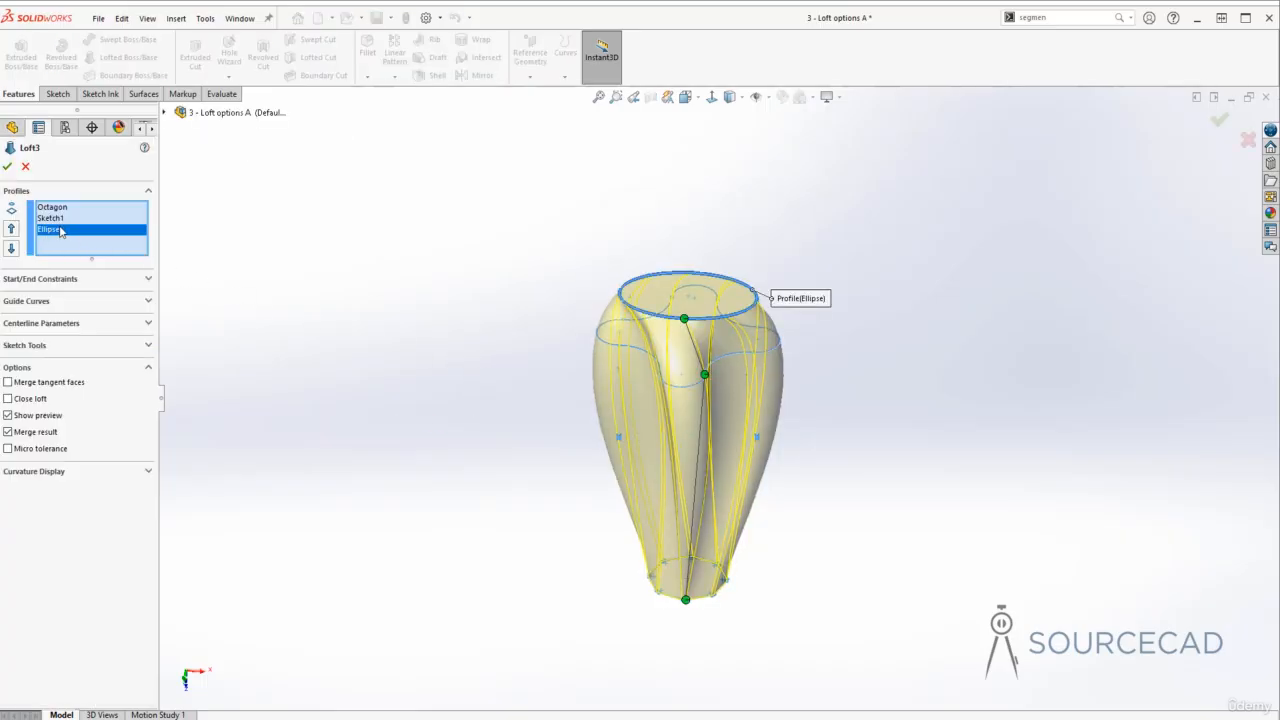
right_click(60, 230)
click(92, 253)
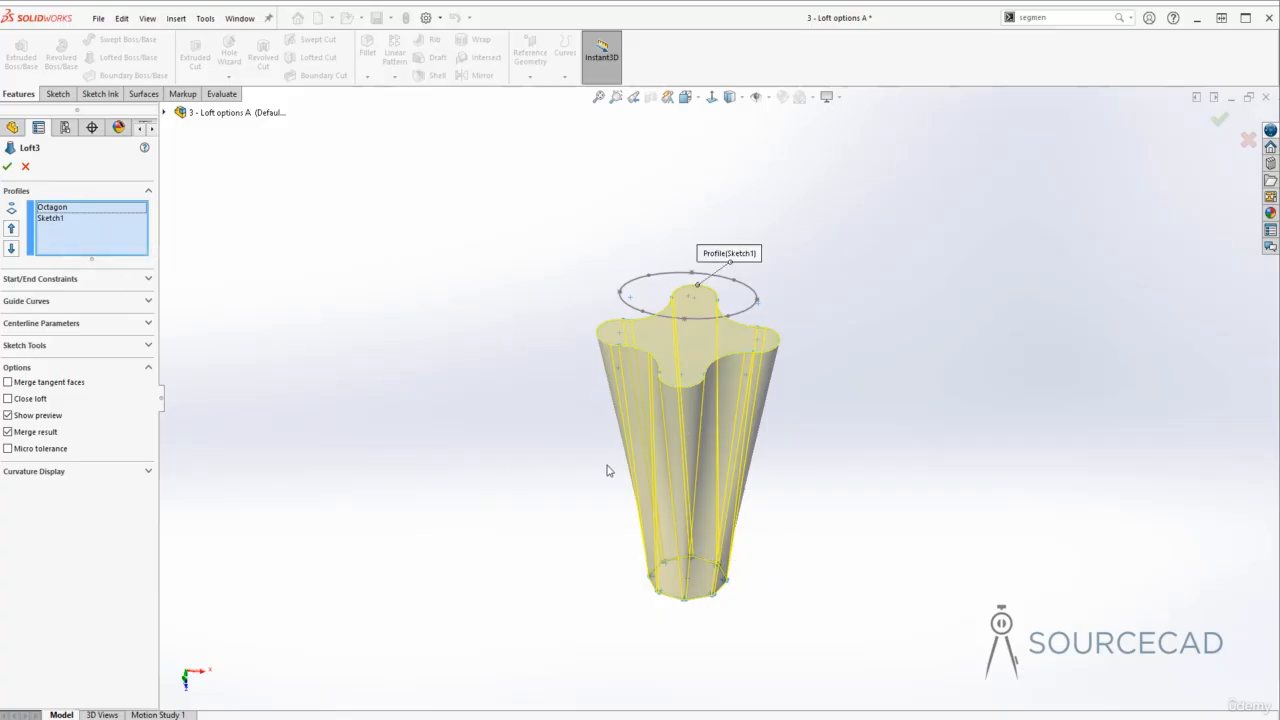
- Examine how the loft preview's edges connect the octagon's rounded corners with the arcs of the four-lobed profile
middle_drag(683, 457, 657, 470)
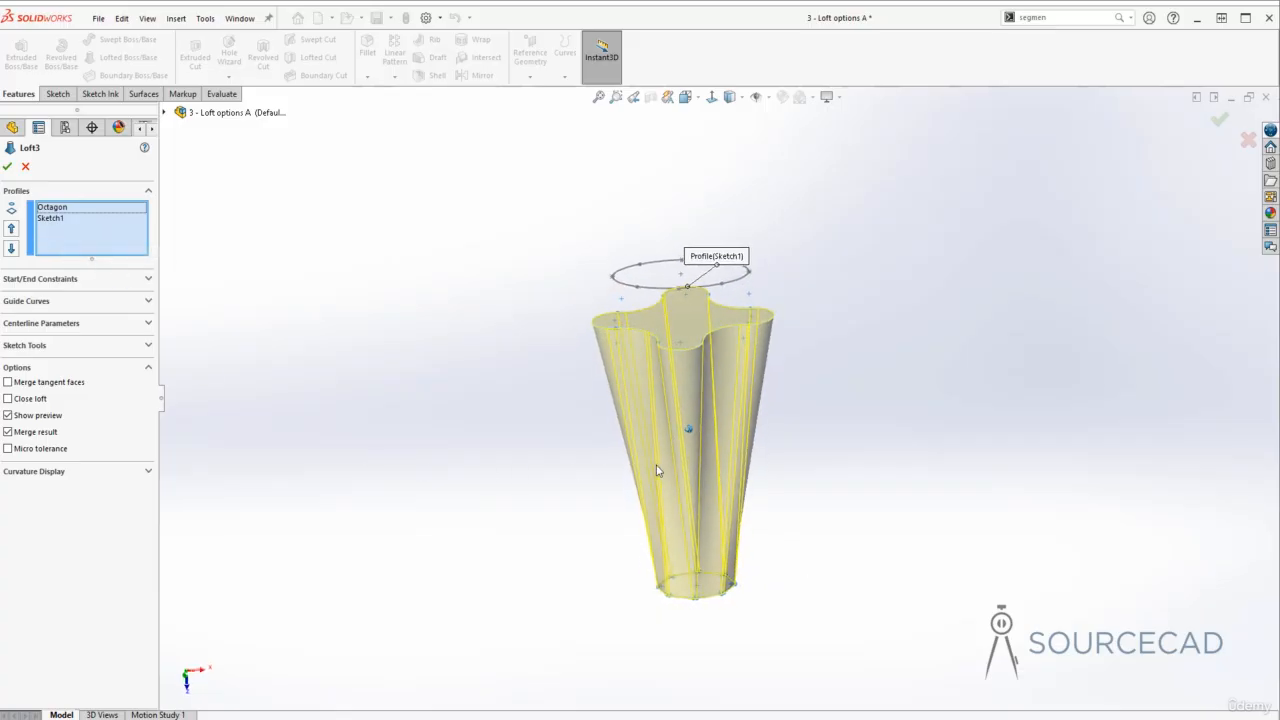
scroll(723, 462, down, 5)
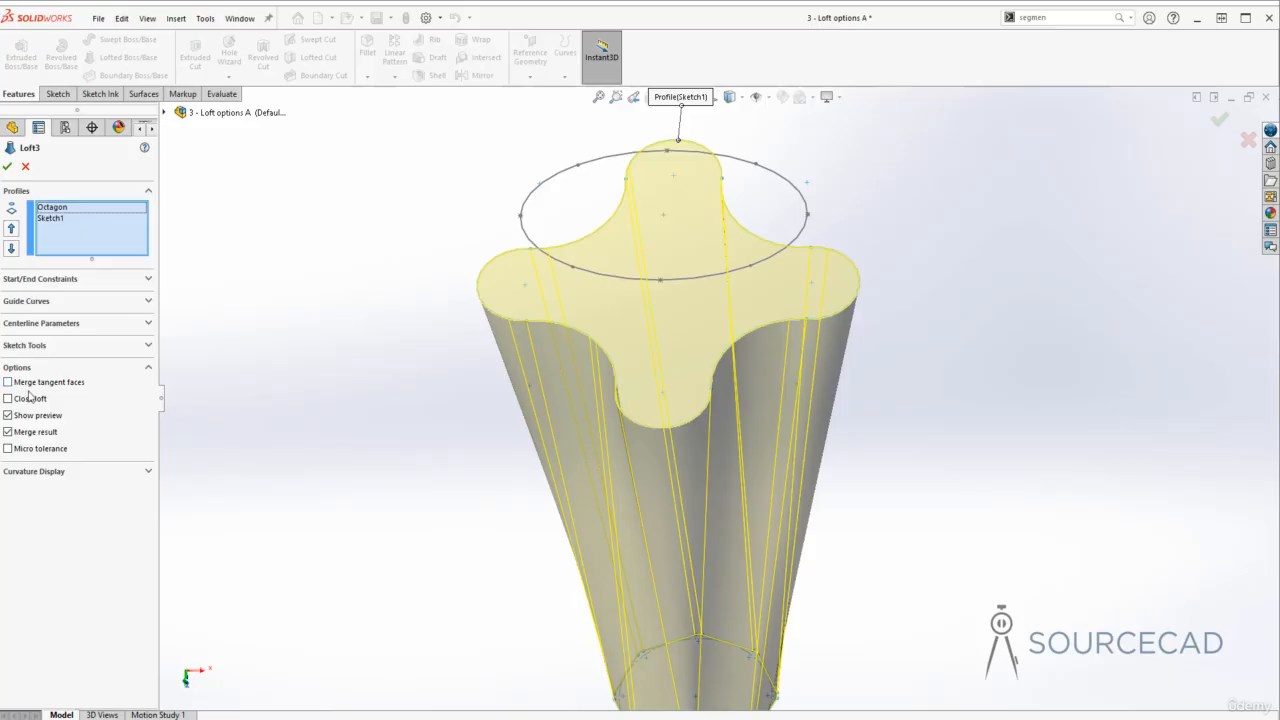
middle_drag(619, 555, 702, 265)
scroll(702, 265, down, 6)
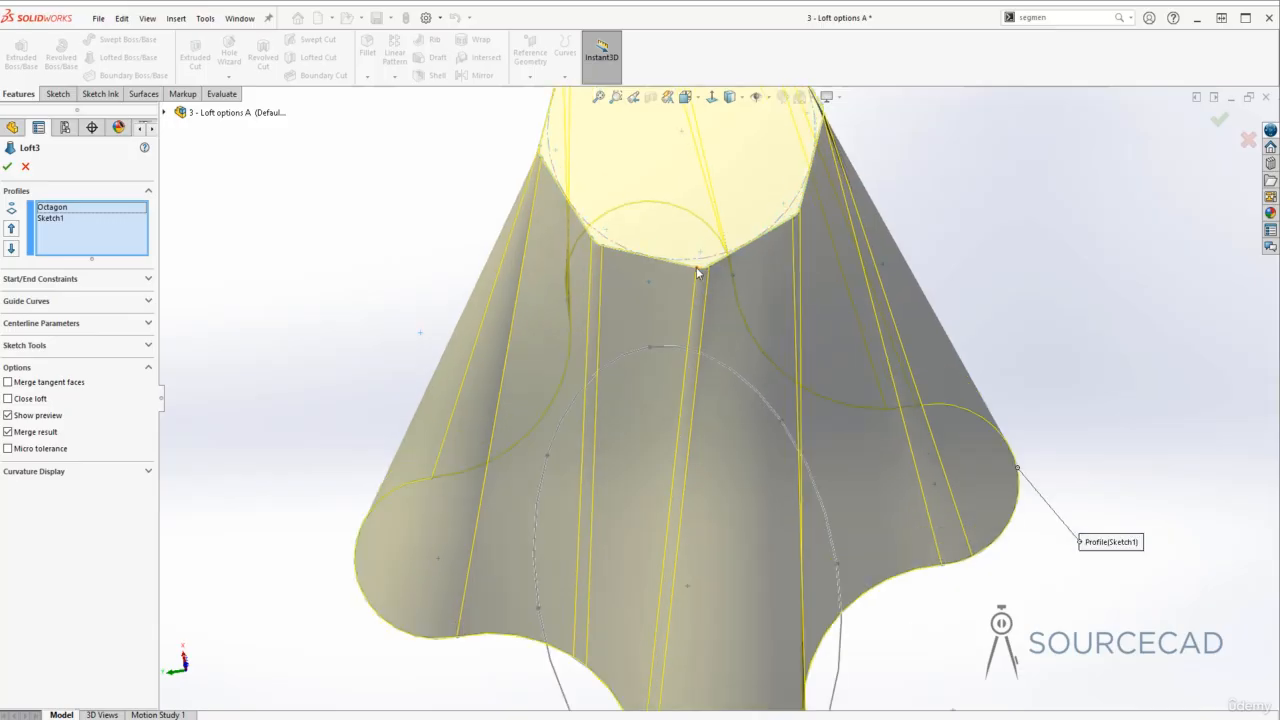
scroll(709, 272, down, 5)
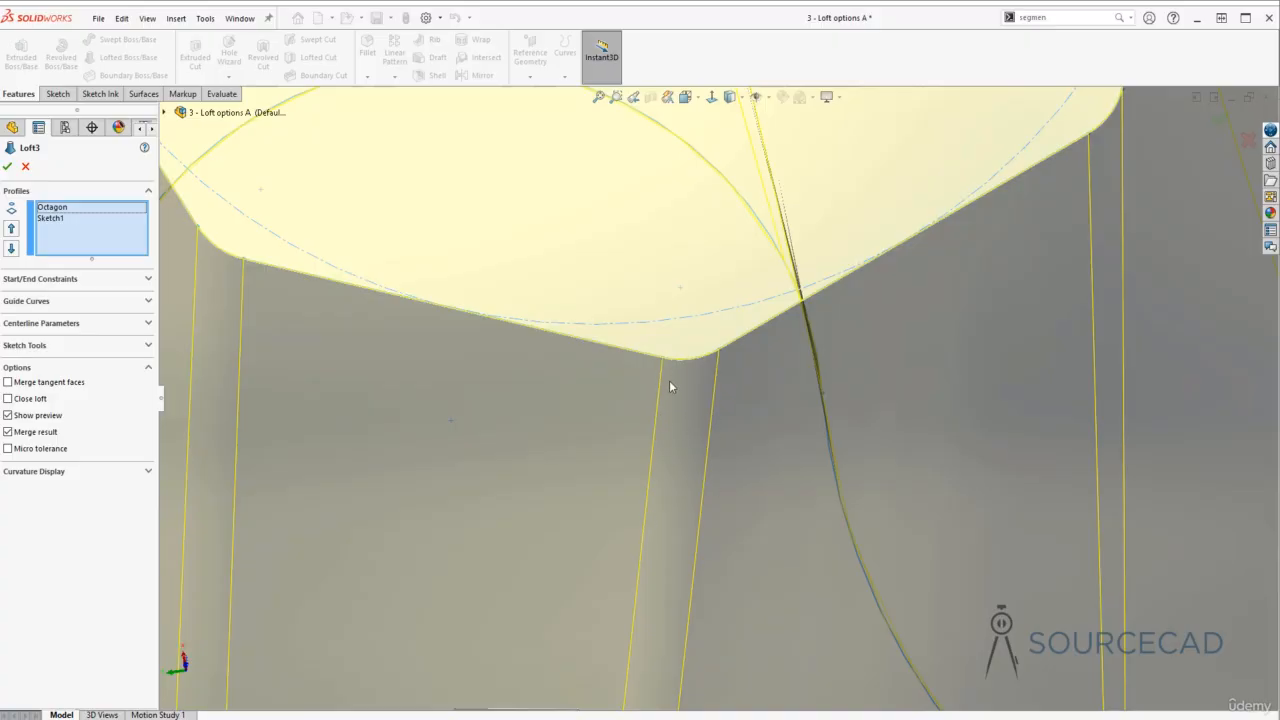
scroll(696, 420, up, 10)
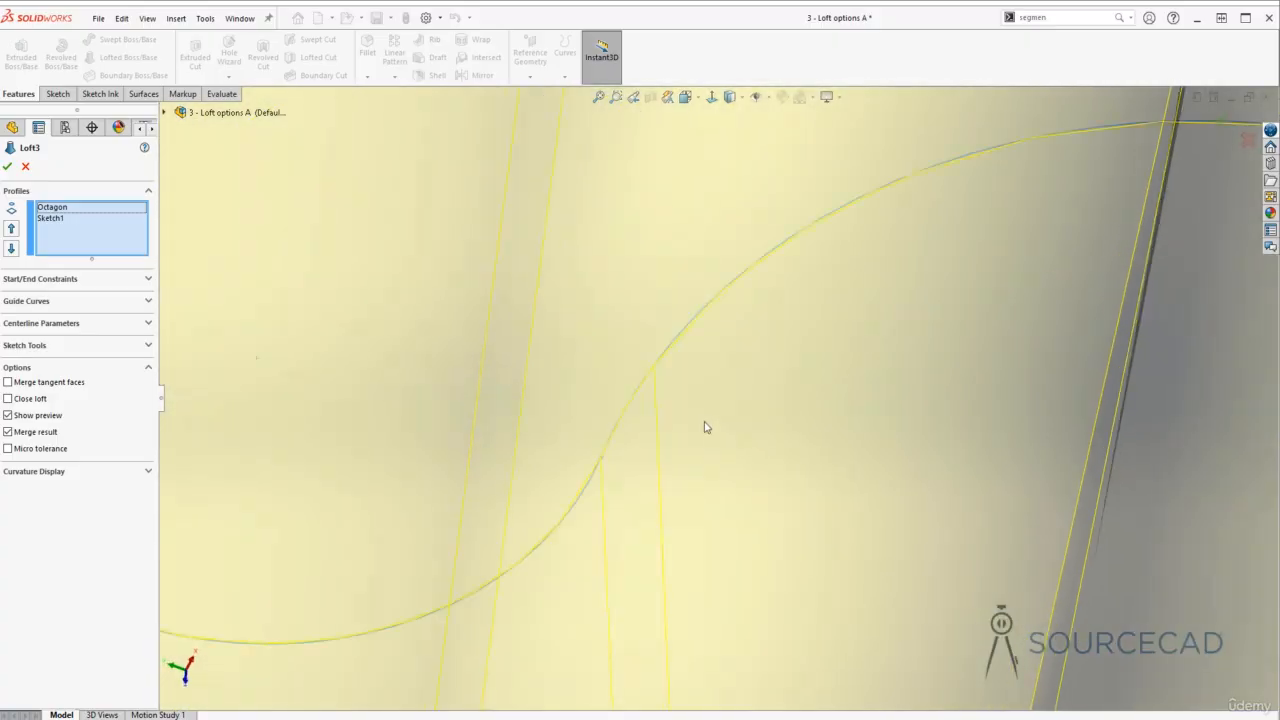
scroll(724, 427, up, 4)
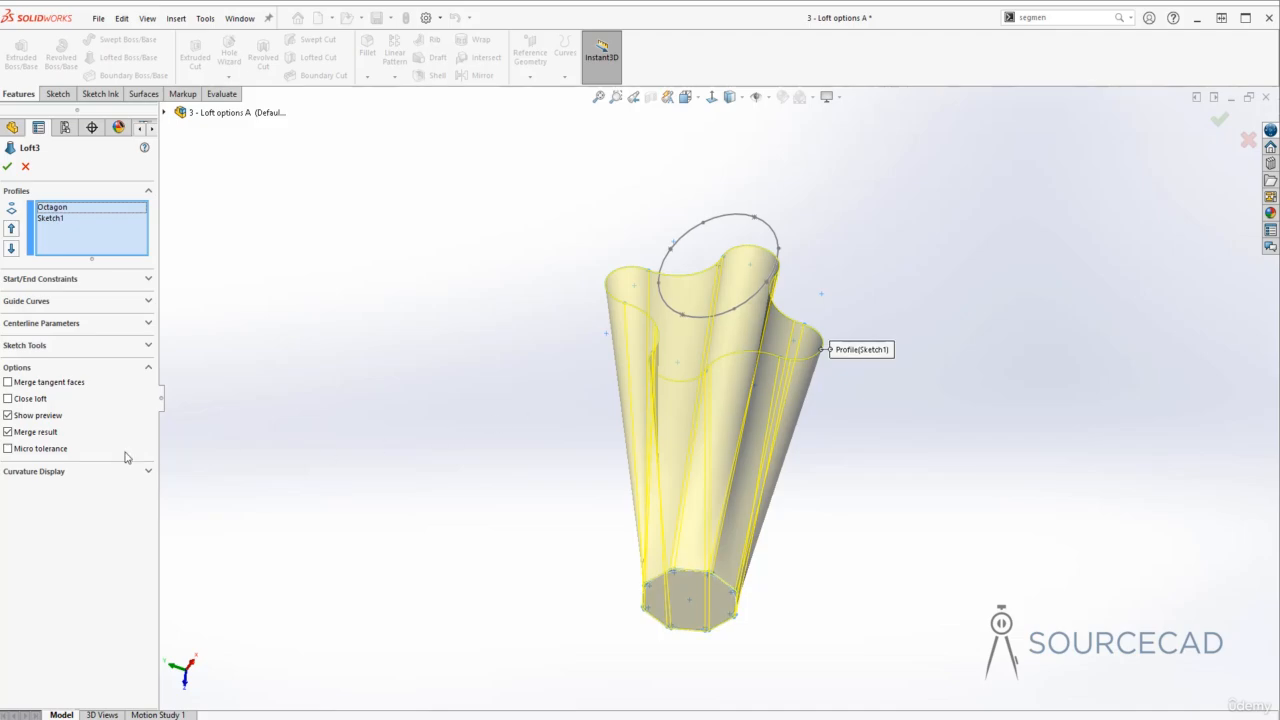
- Turn on merging of tangent faces for the two-profile loft, accept it and inspect the smooth side faces
click(9, 384)
middle_drag(512, 399, 557, 380)
click(7, 166)
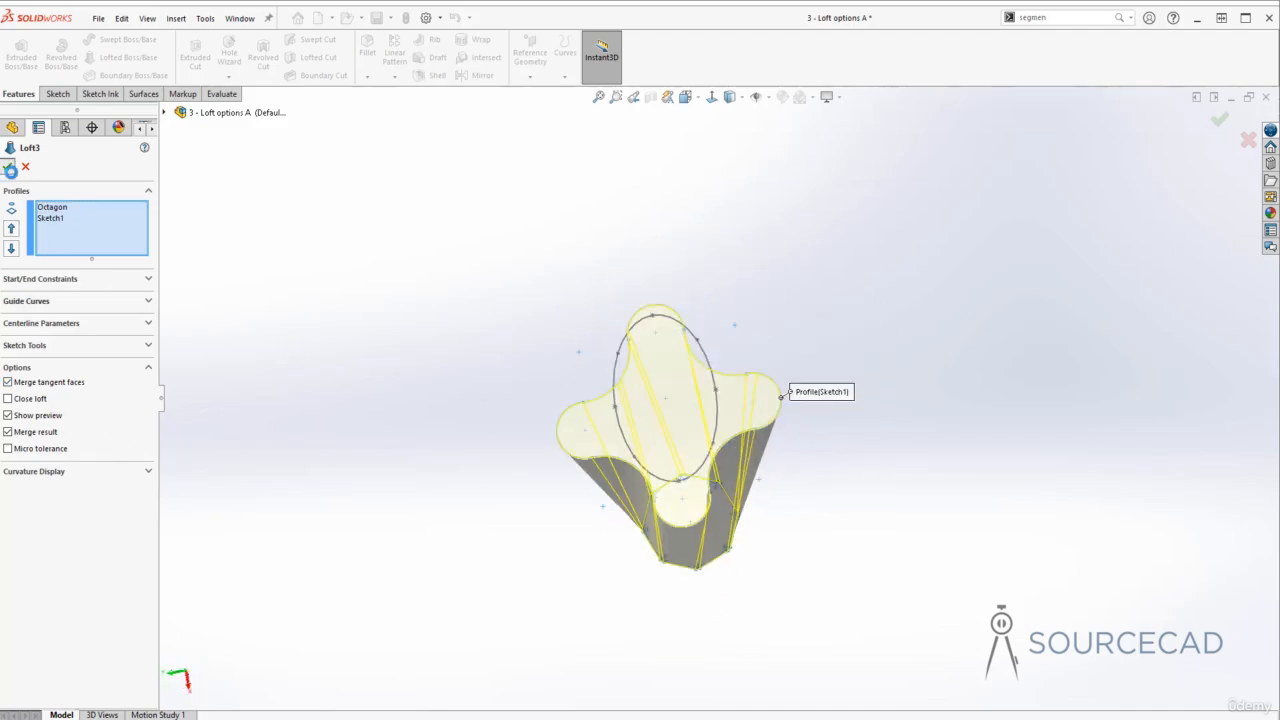
click(515, 484)
middle_drag(515, 484, 534, 489)
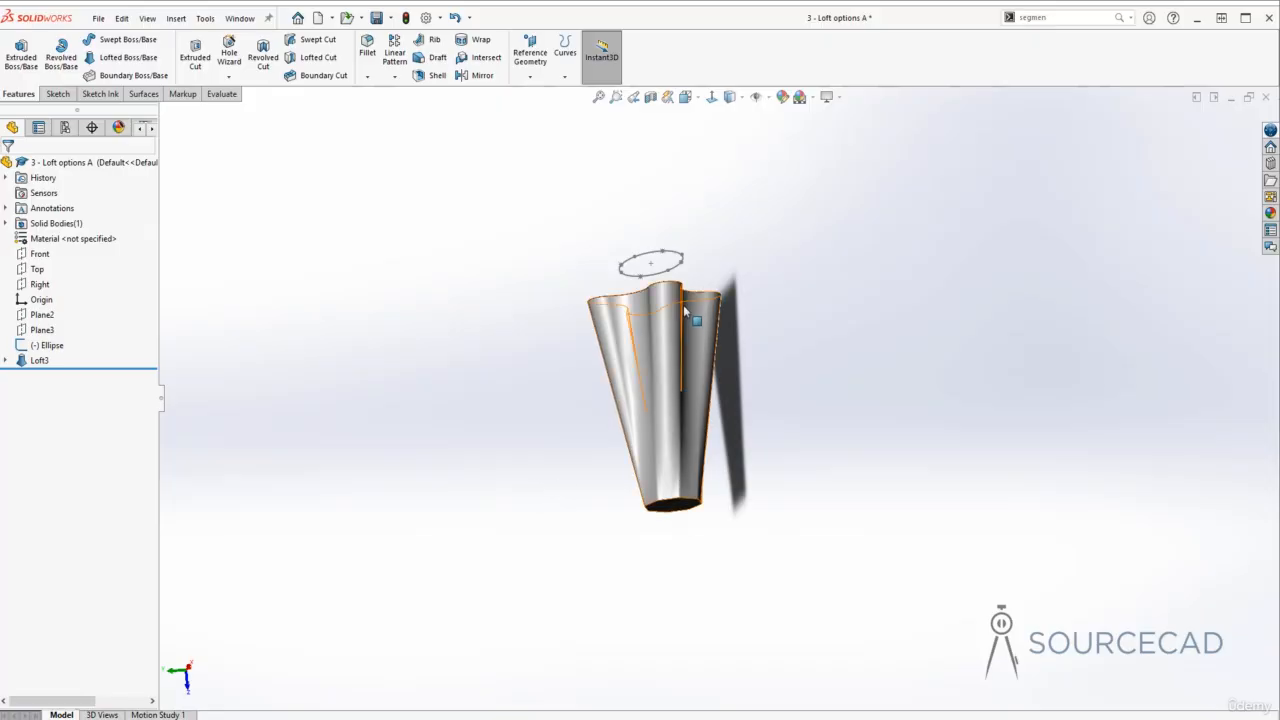
middle_drag(657, 403, 966, 380)
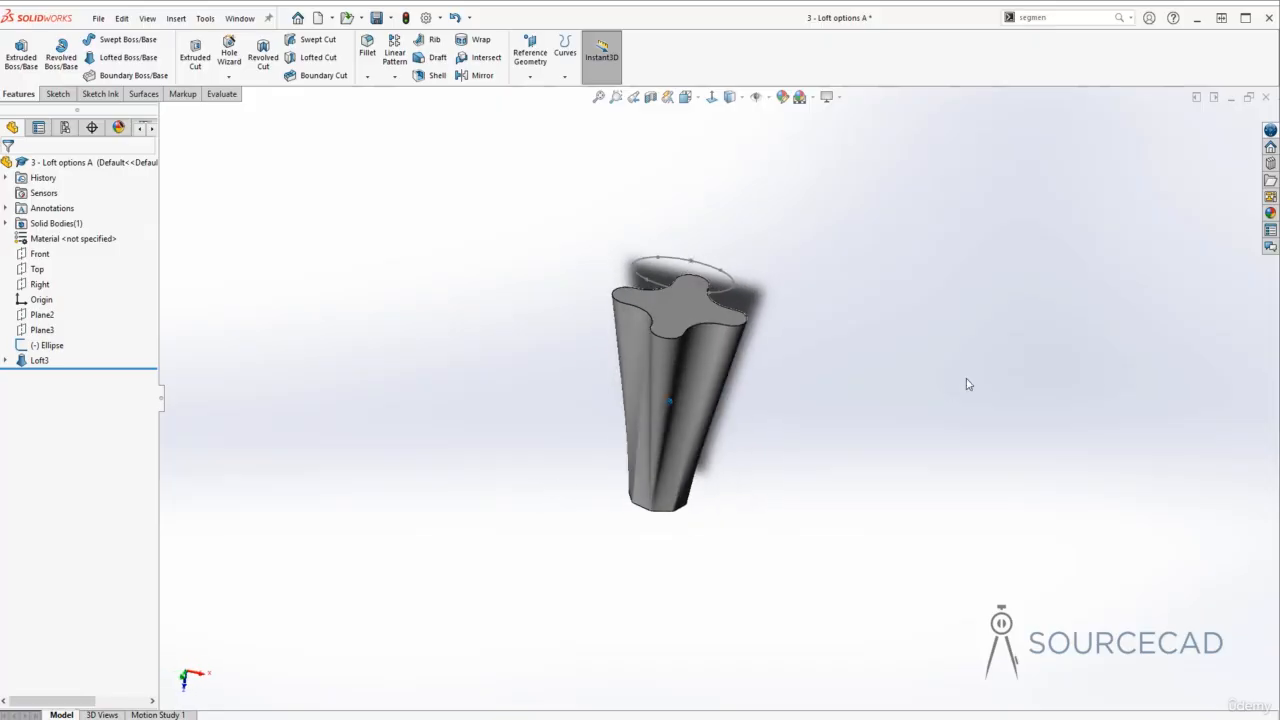
- Reopen the two-profile loft for editing and clear both the four-lobed profile and the octagon from its profiles
click(38, 361)
click(51, 318)
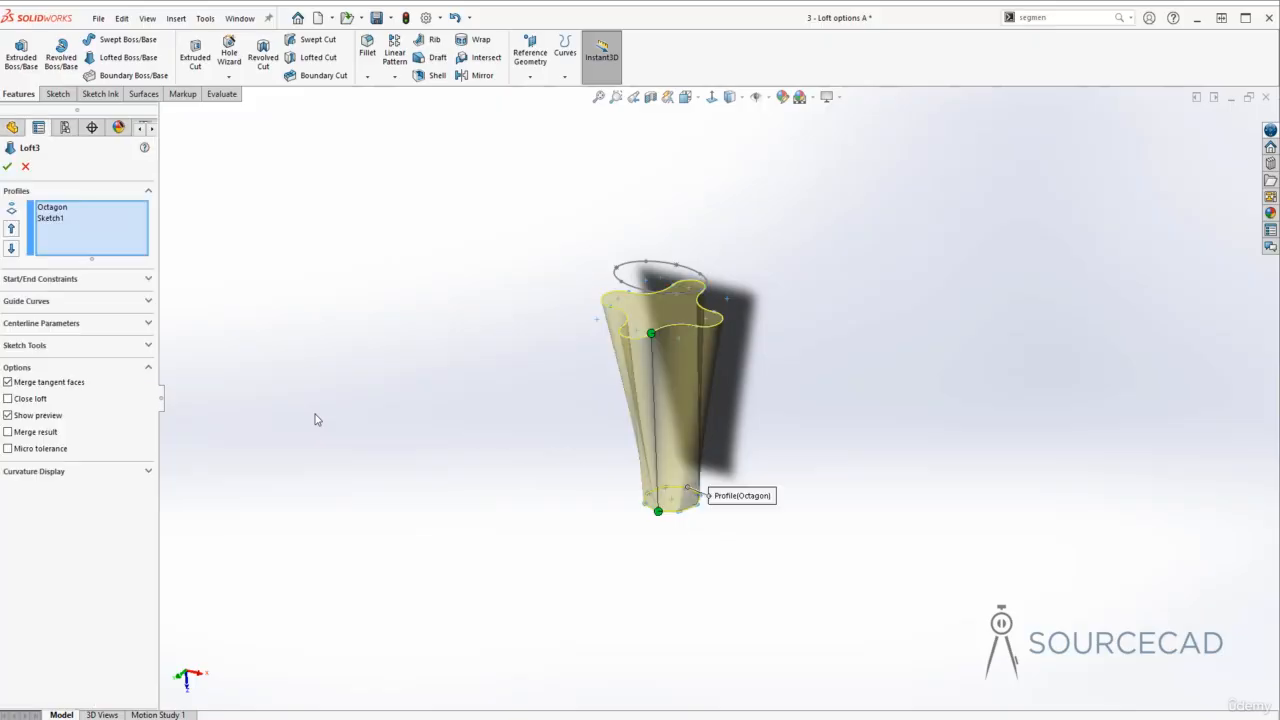
click(658, 299)
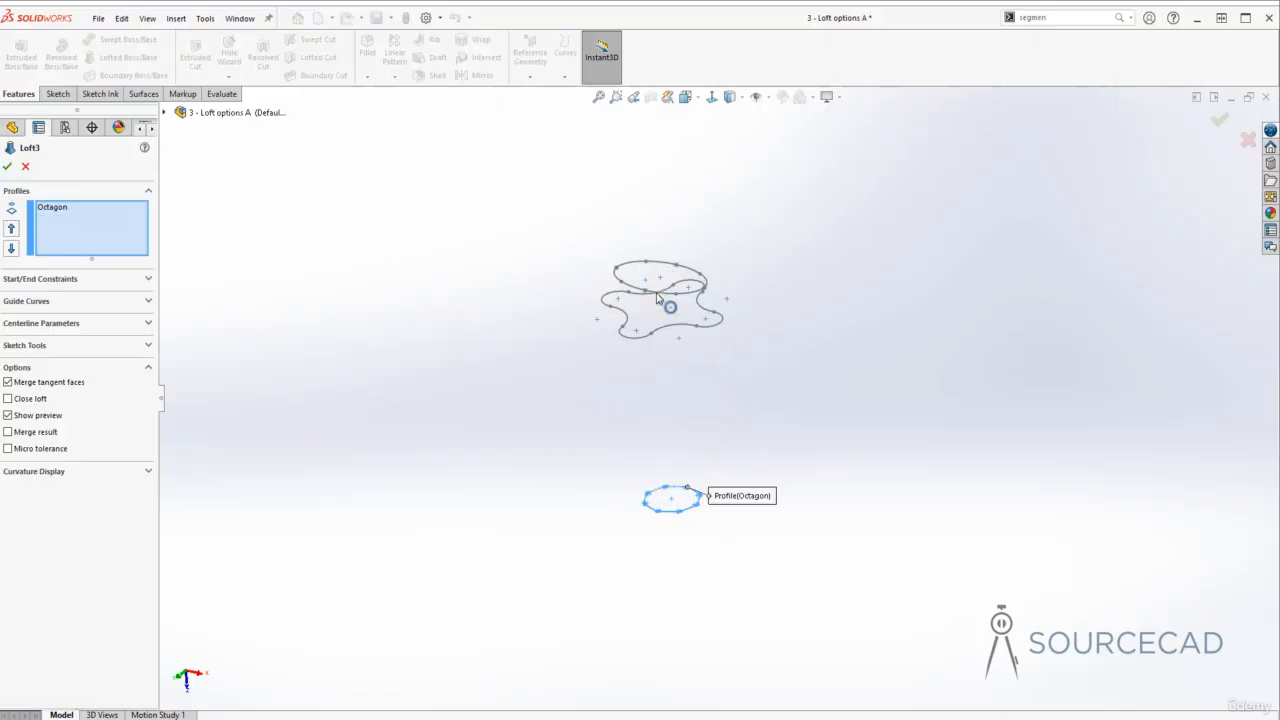
right_click(55, 214)
click(70, 232)
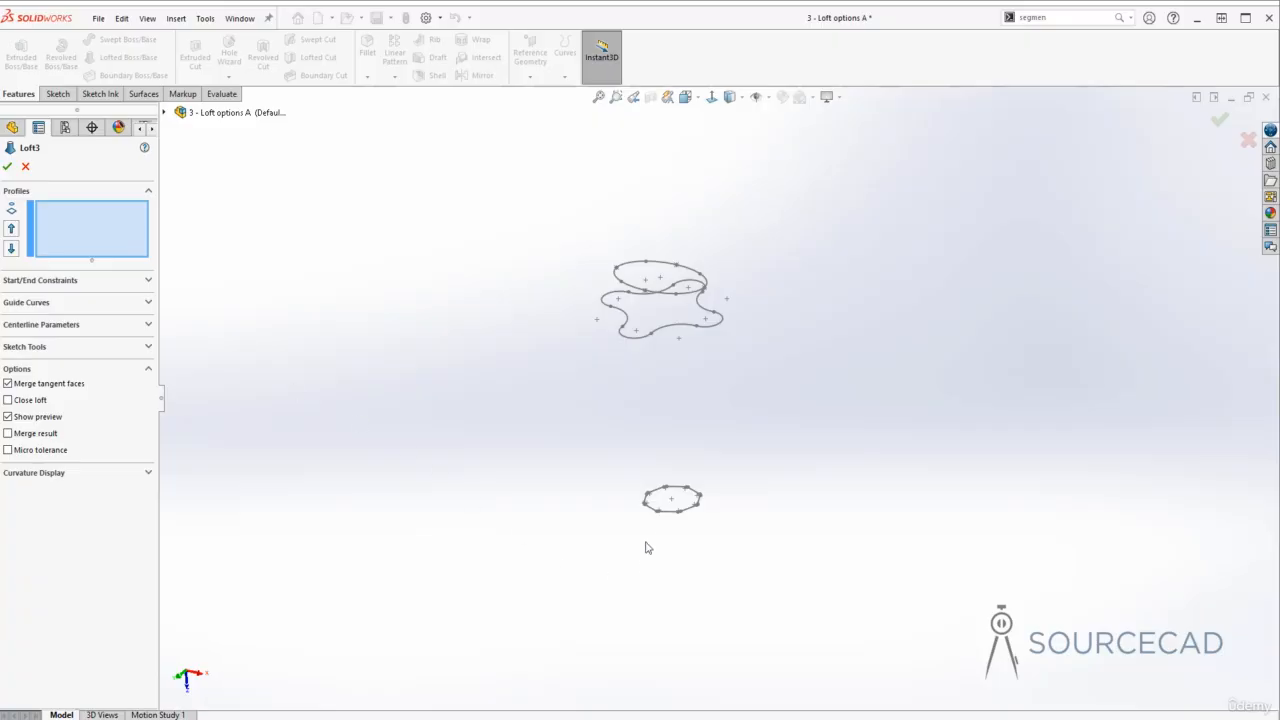
- Choose the octagon, the four-lobed sketch and the ellipse as the loft's profiles in that order
click(668, 513)
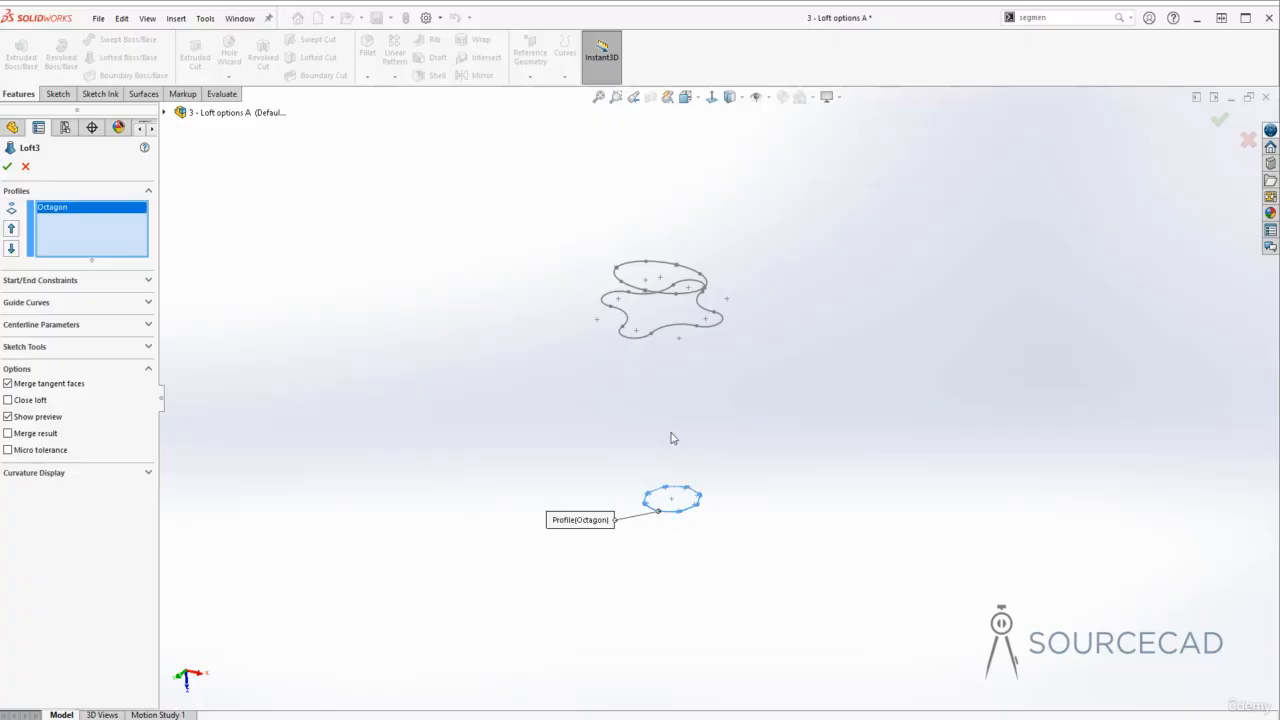
click(669, 332)
click(670, 289)
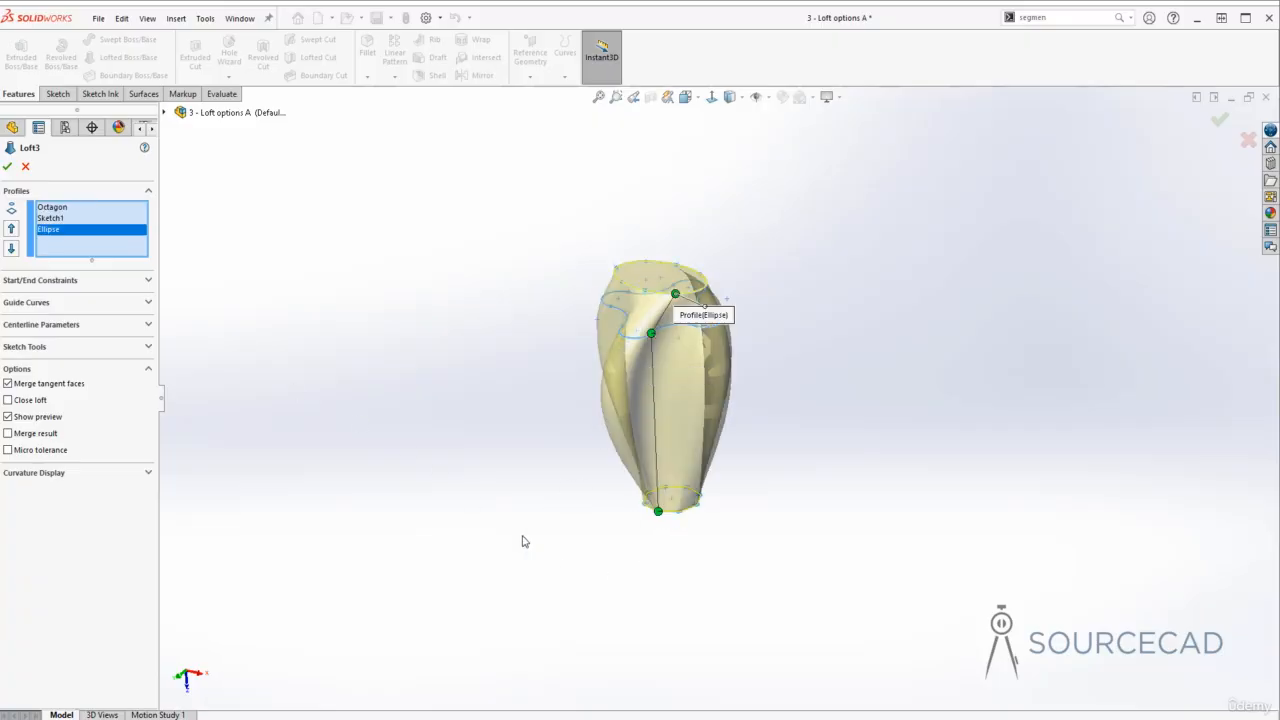
- Move the ellipse's connector in line with the other two, accept the loft with merged tangent faces and inspect the body
middle_drag(708, 352, 687, 357)
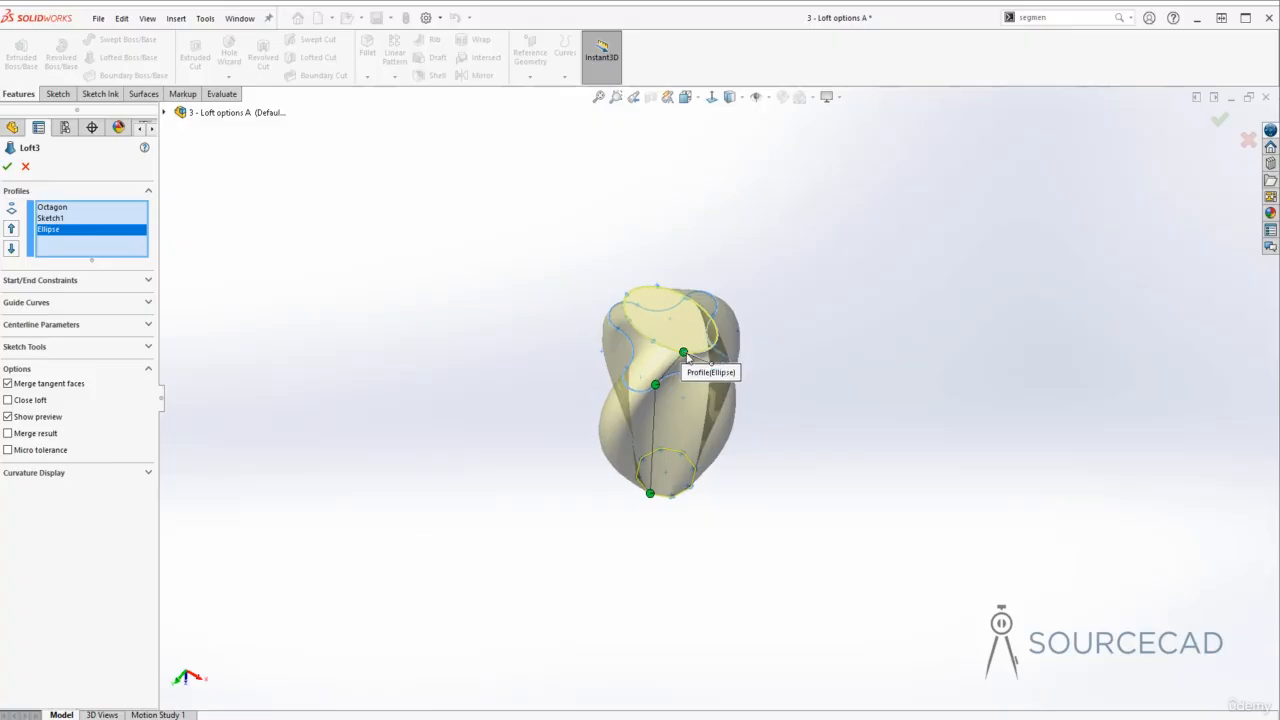
drag(684, 353, 655, 342)
middle_drag(813, 541, 803, 537)
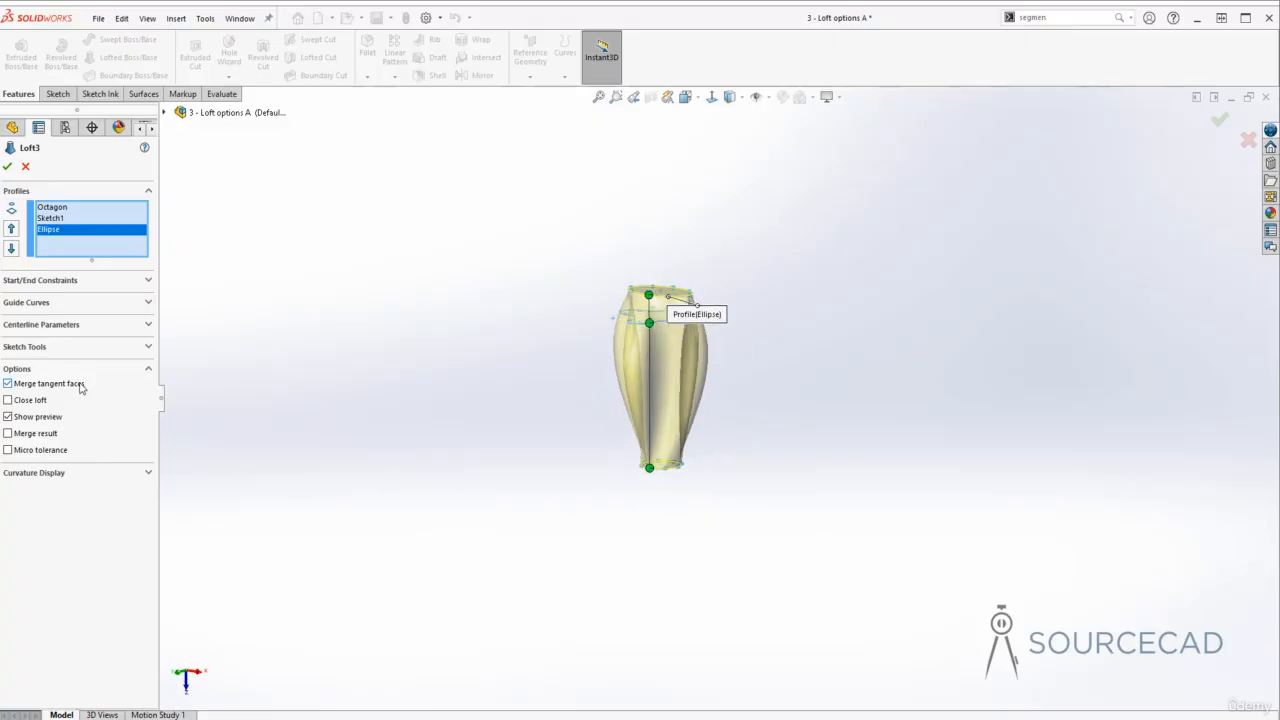
click(7, 167)
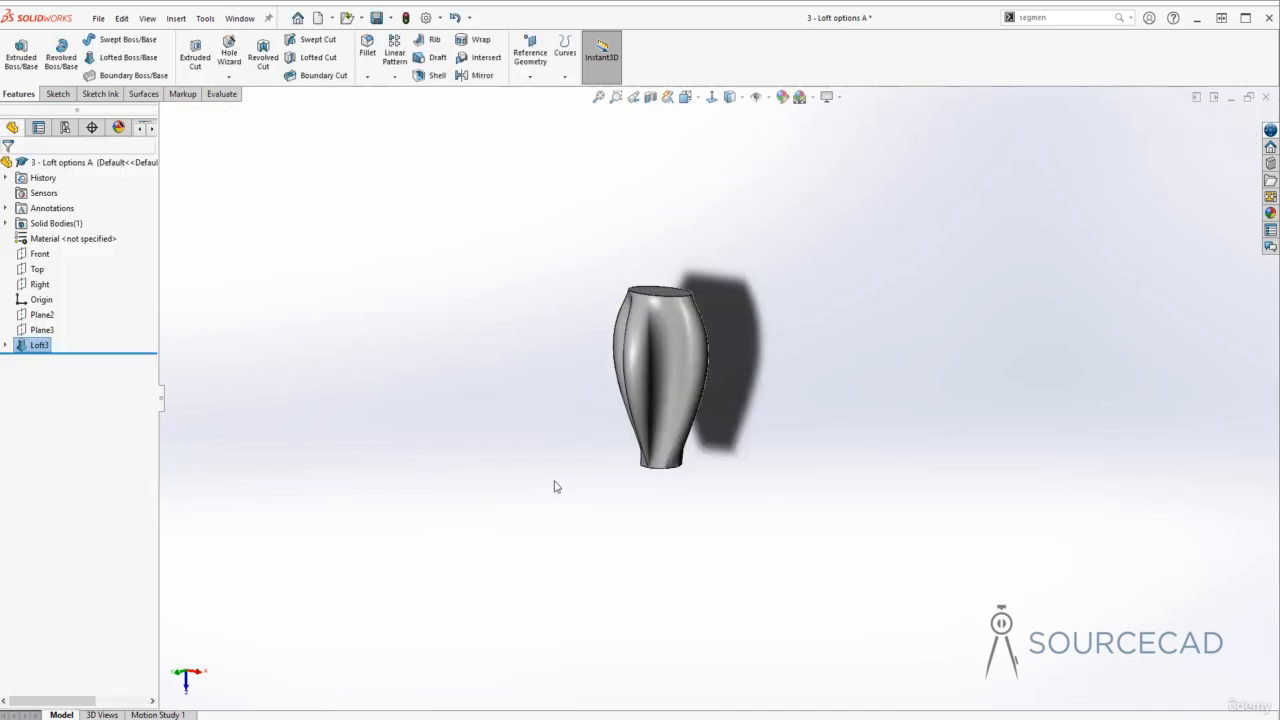
mouse_move(609, 490)
middle_down()
mouse_move(669, 526)
mouse_move(632, 363)
mouse_move(533, 373)
middle_up()
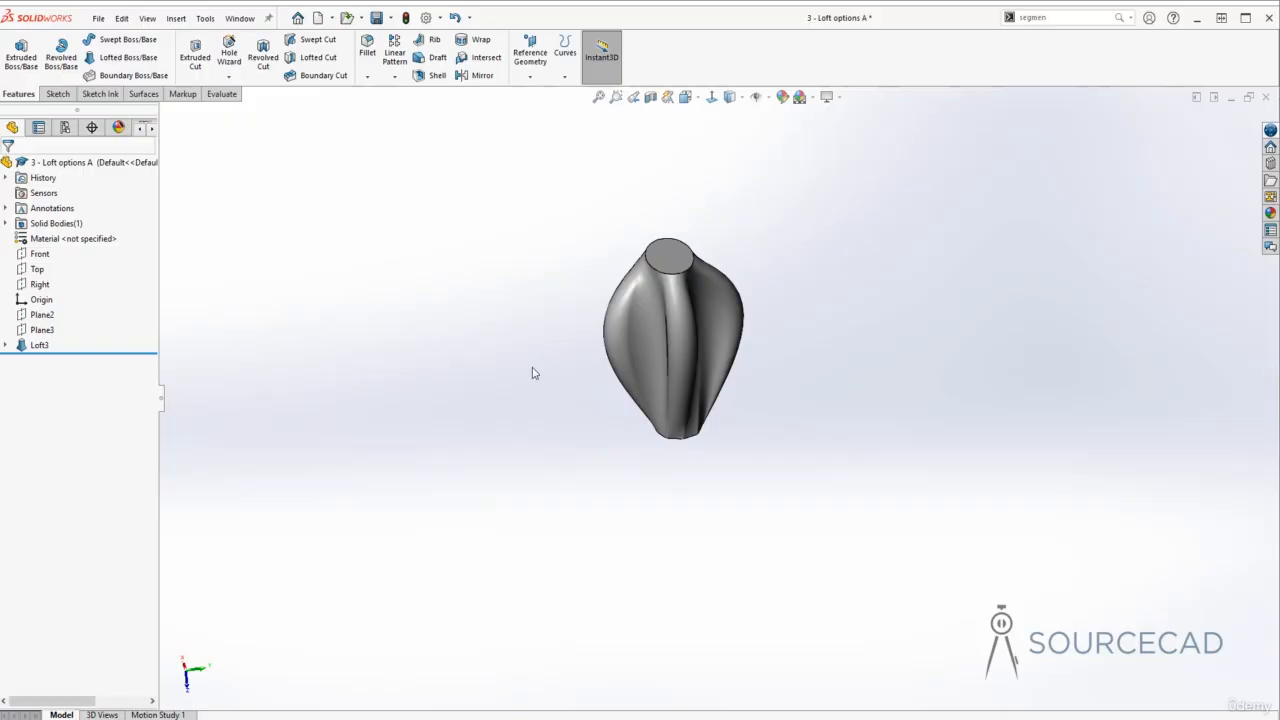
- Switch to the part 3 - Loft options B and look over its profile sketches and the circular construction path
click(240, 18)
click(288, 205)
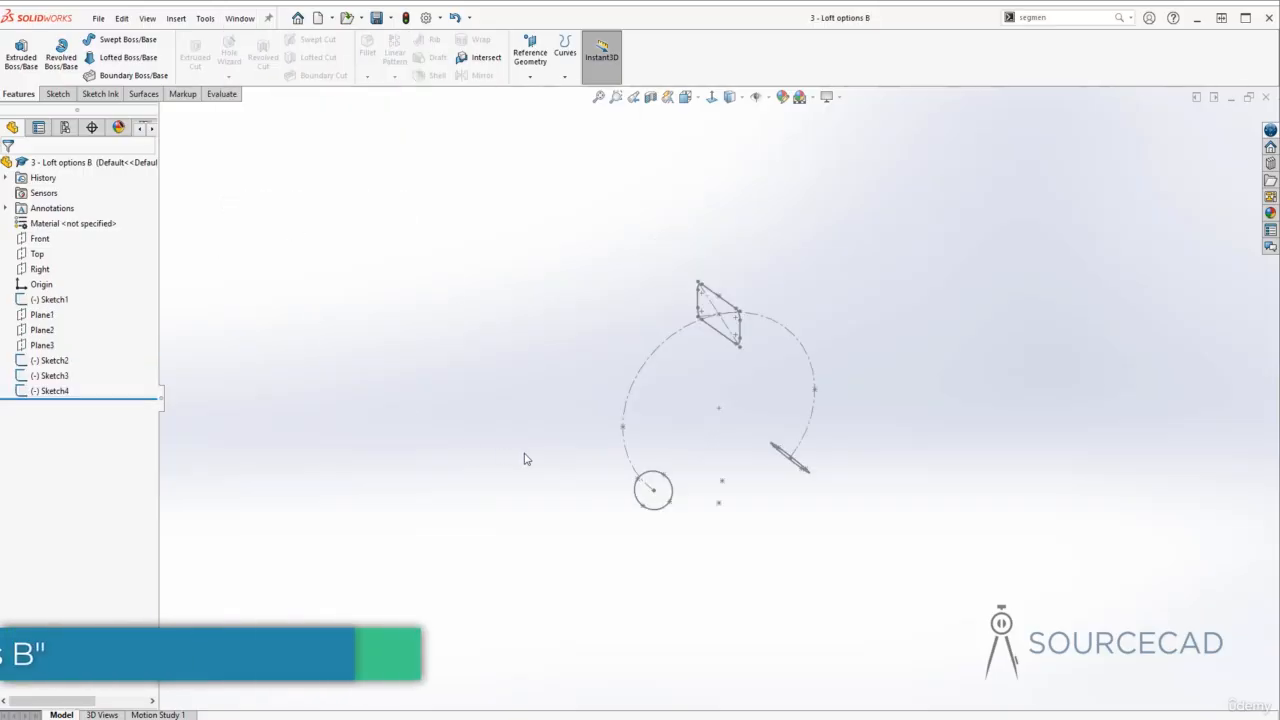
mouse_move(527, 459)
middle_down()
mouse_move(690, 487)
mouse_move(693, 509)
mouse_move(757, 507)
mouse_move(740, 375)
middle_up()
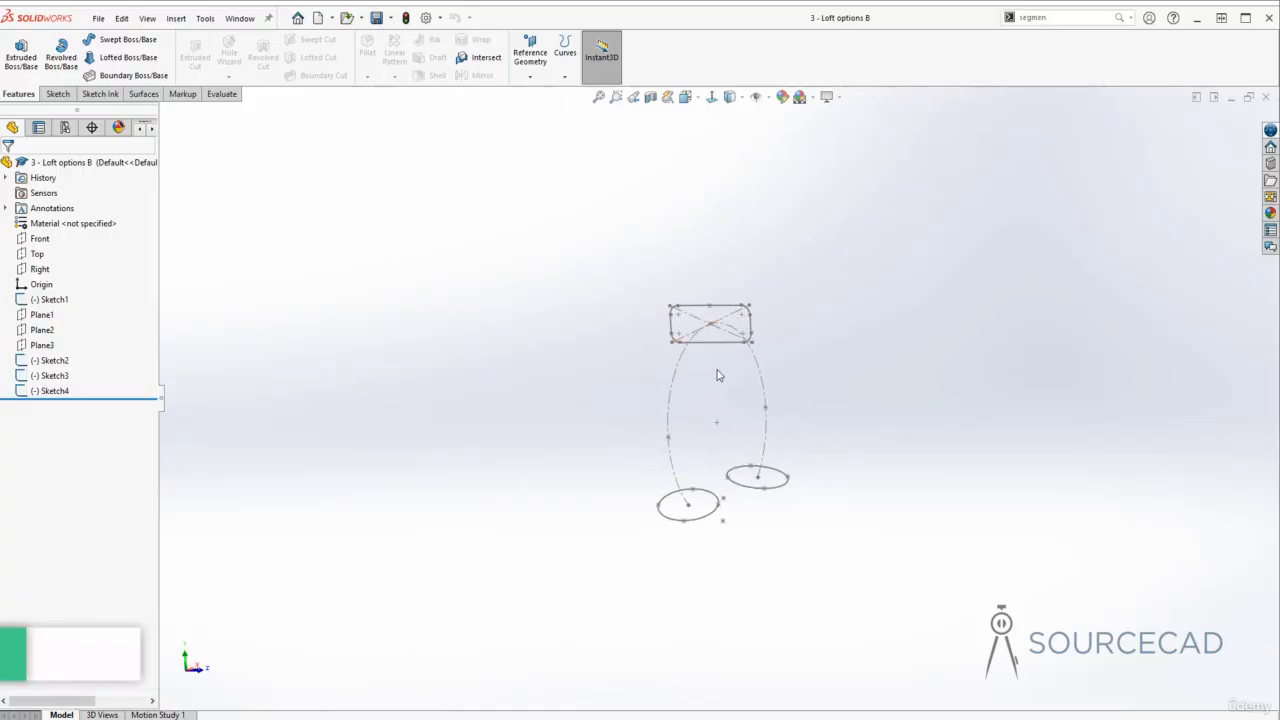
key(Left)
key(Left)
key(Left)
key(Left)
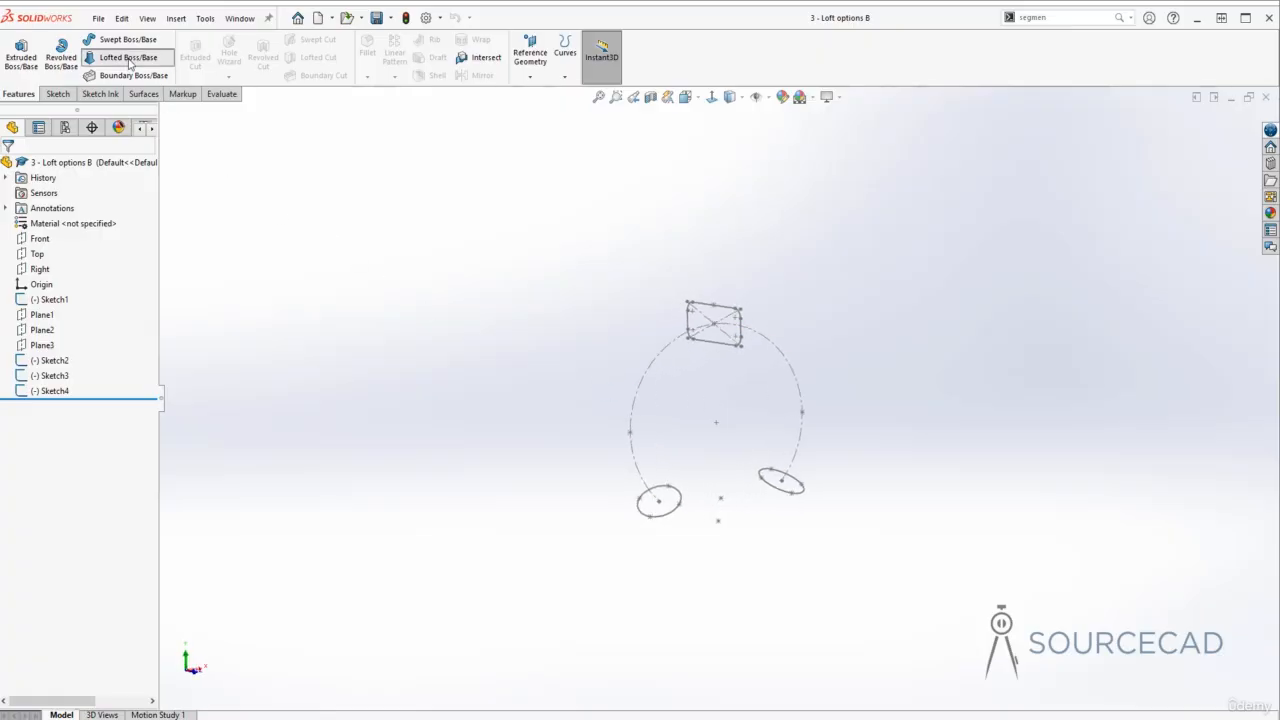
- Start a Lofted Boss/Base through Sketch2, the rounded rectangle Sketch4 and Sketch3 in that order
click(657, 523)
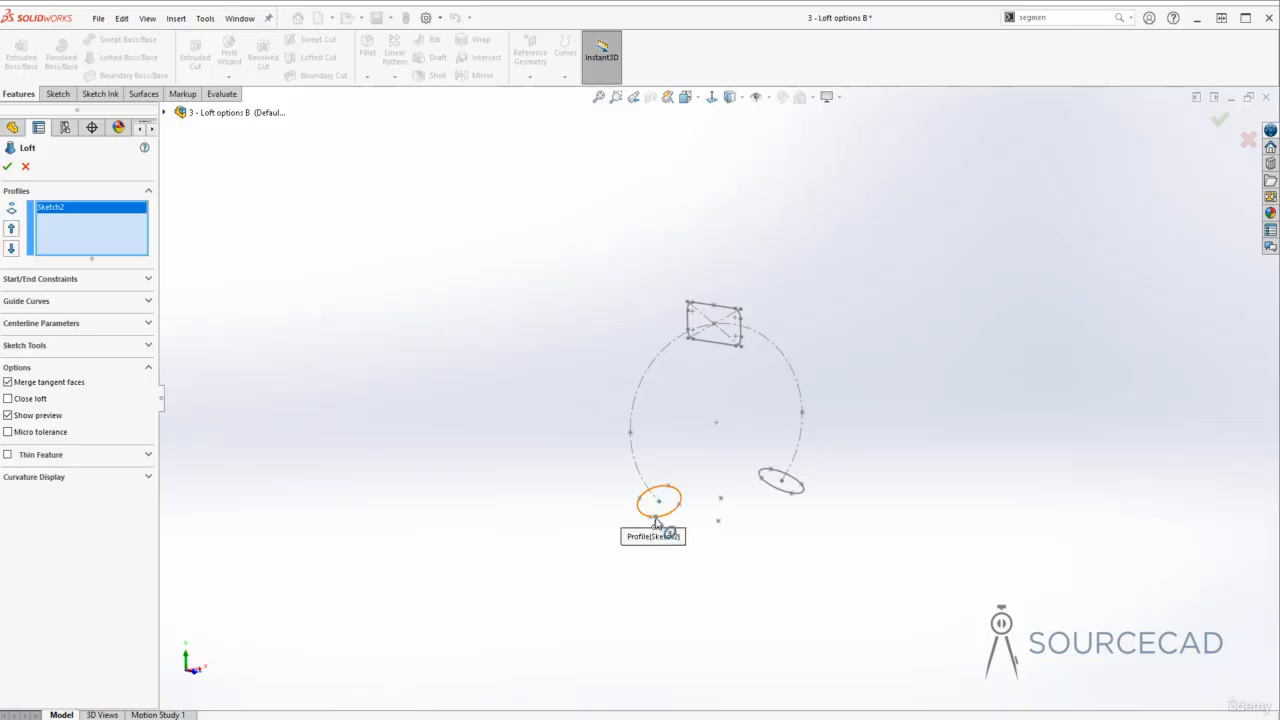
click(730, 312)
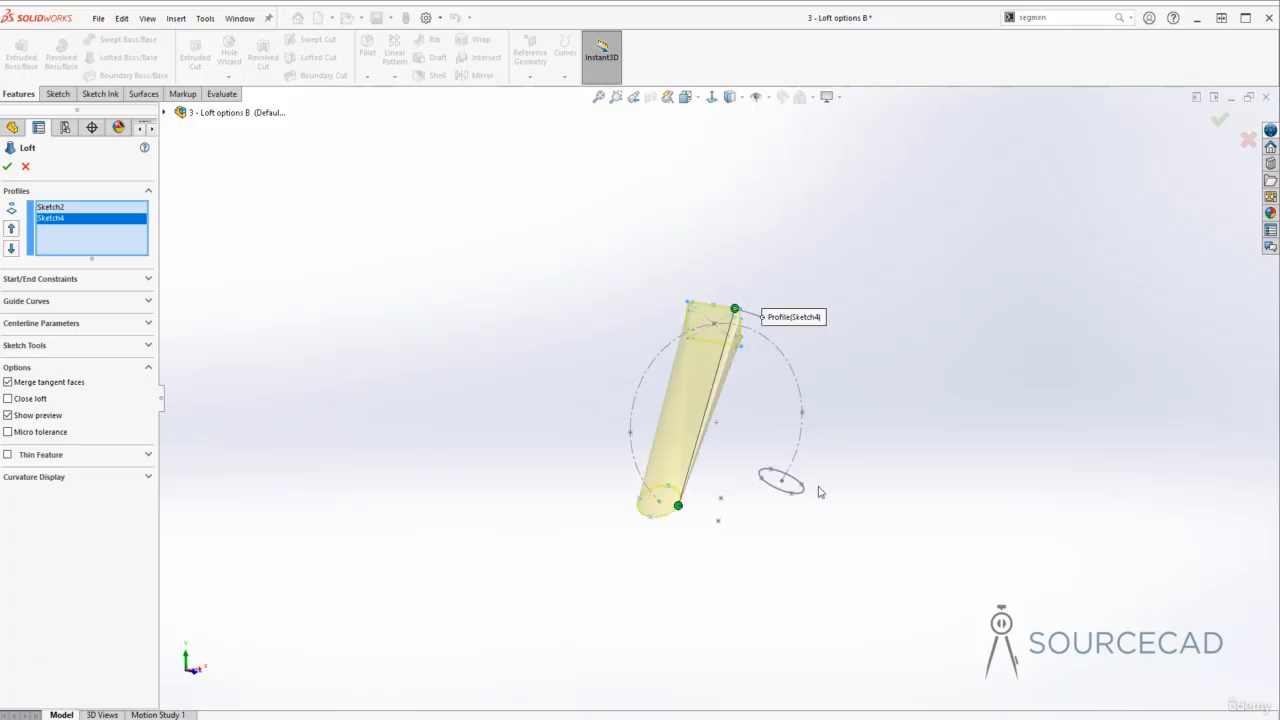
middle_drag(820, 503, 826, 529)
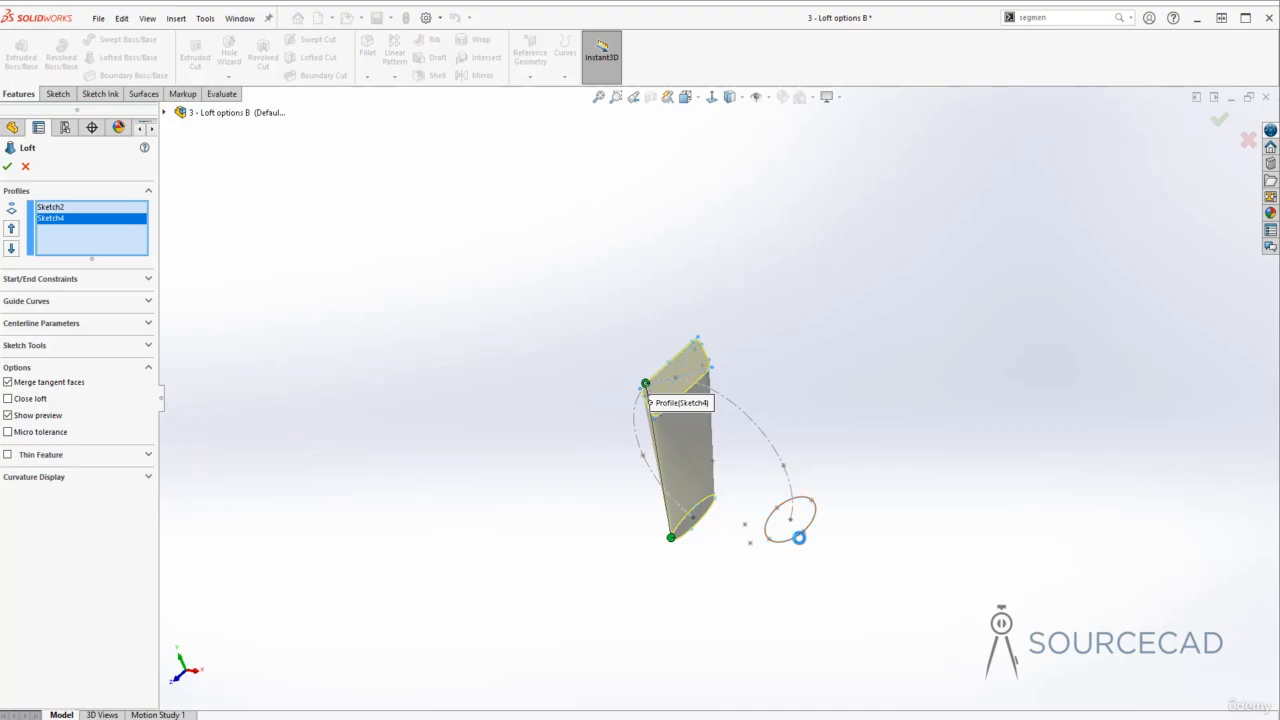
click(800, 534)
mouse_move(889, 620)
middle_down()
mouse_move(726, 459)
mouse_move(651, 482)
middle_up()
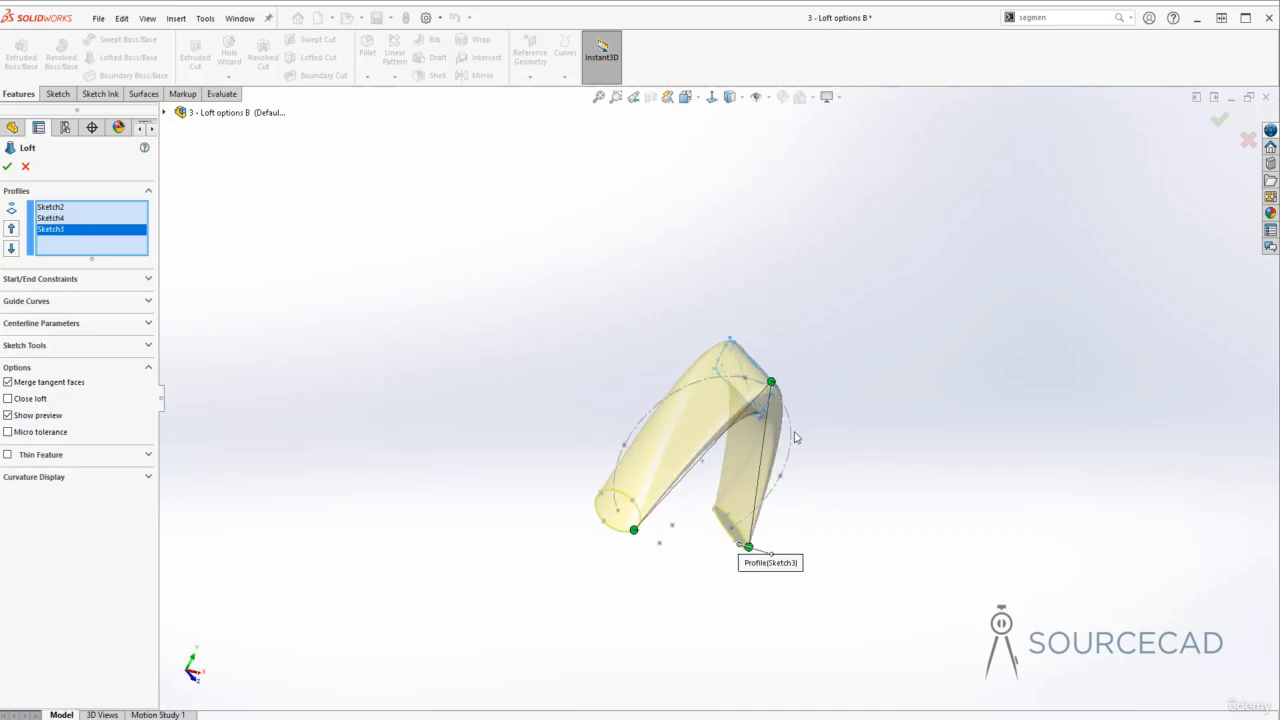
- Try the rounded rectangle's loft connector at its topmost corner, and return it to the side corner
middle_drag(683, 565, 623, 563)
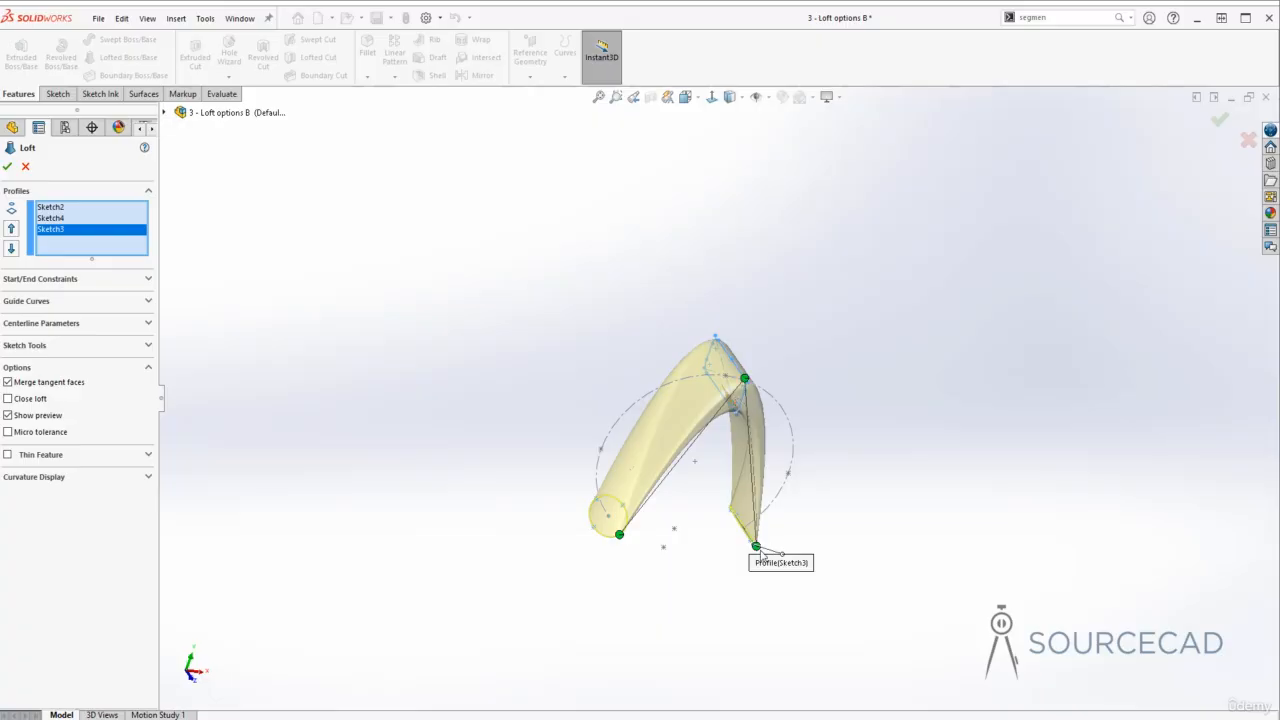
middle_drag(755, 395, 893, 458)
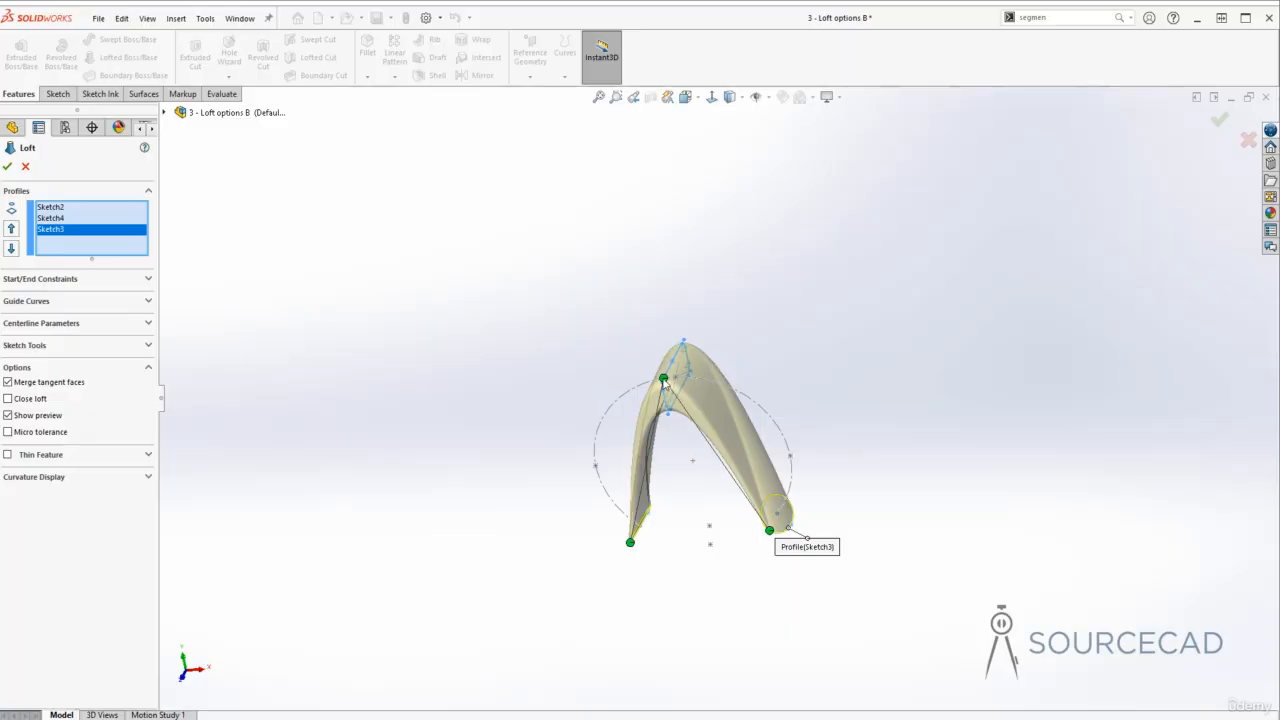
drag(664, 380, 682, 345)
mouse_move(686, 388)
middle_down()
mouse_move(615, 461)
mouse_move(638, 466)
middle_up()
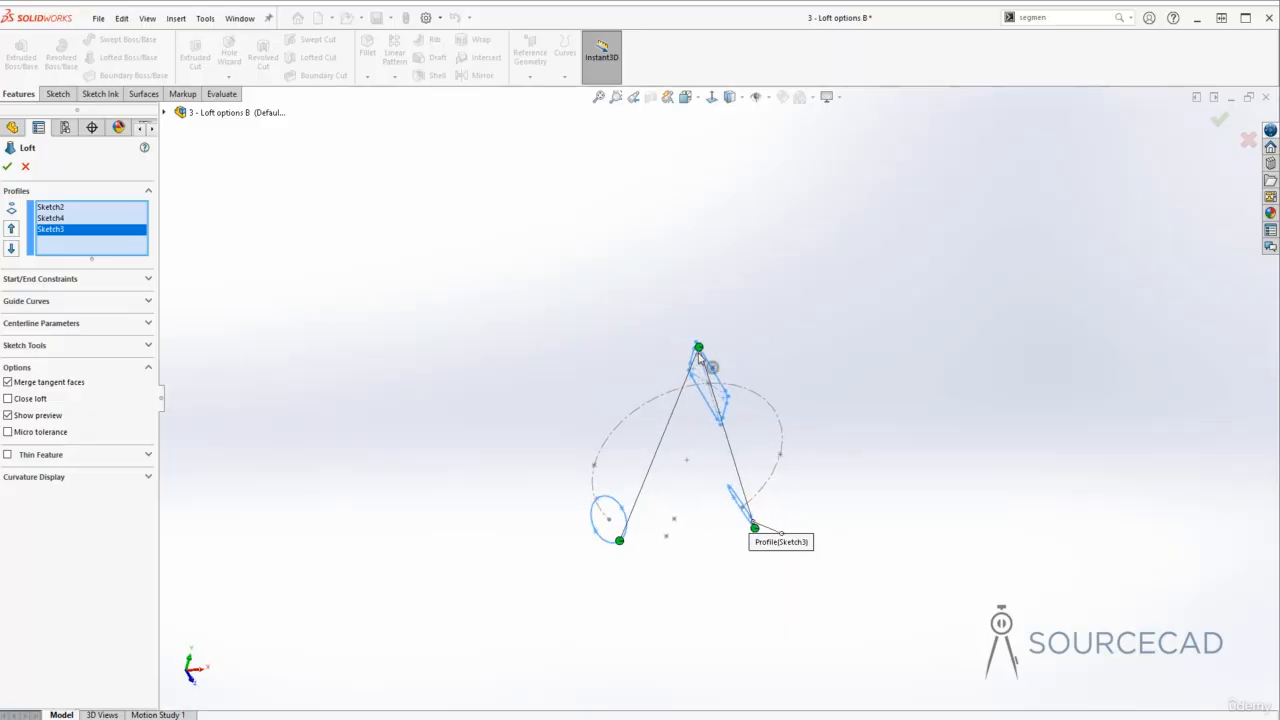
drag(699, 349, 725, 391)
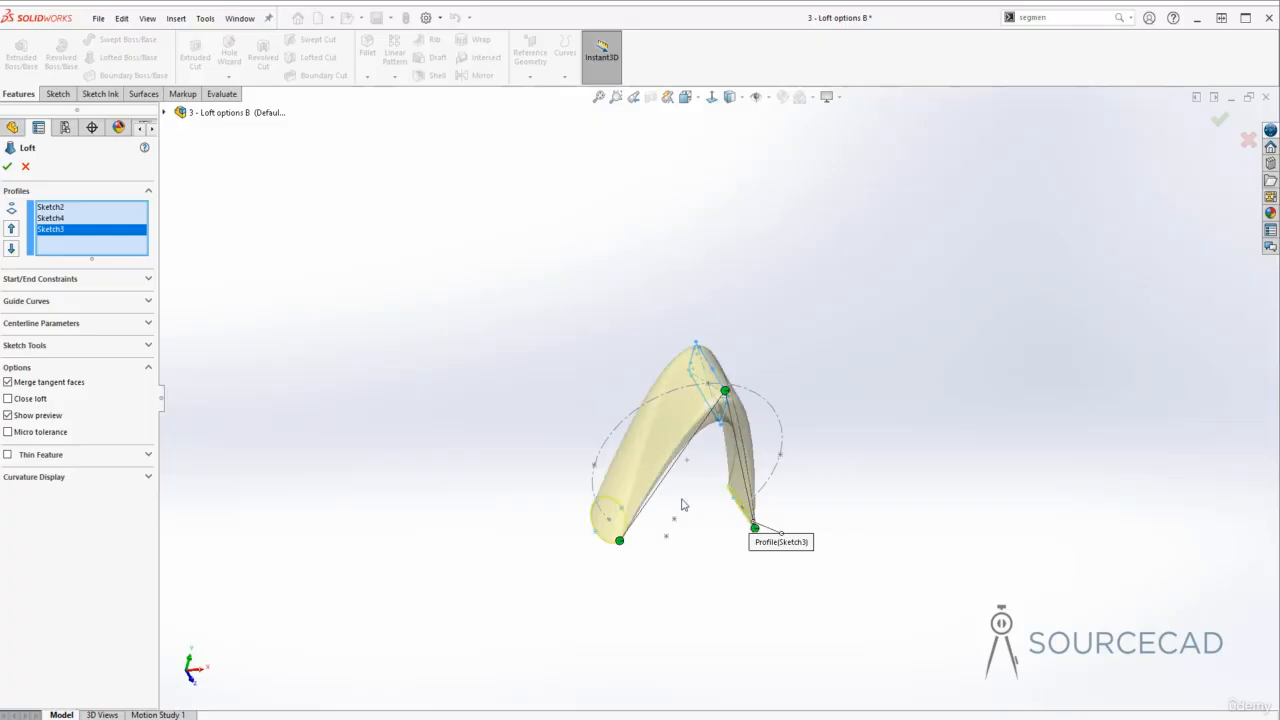
middle_drag(826, 433, 843, 411)
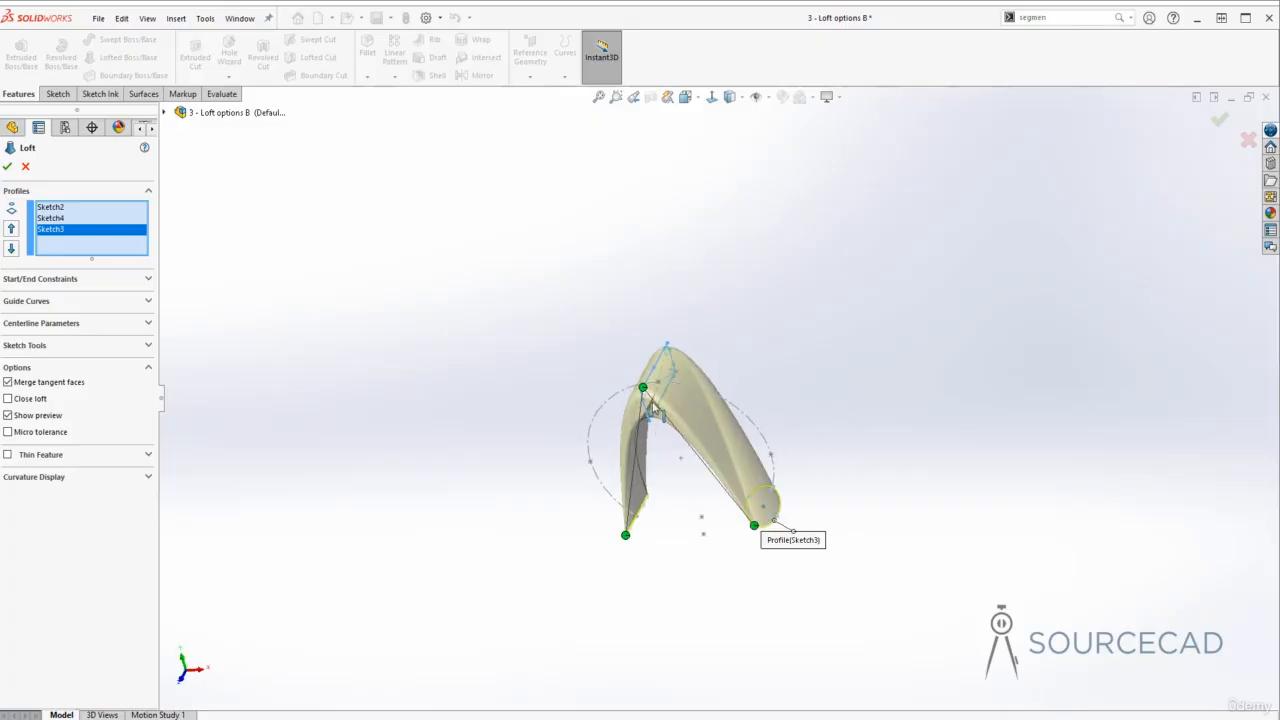
- Move the rounded rectangle's connector to the lower end of its corner arc to reduce the loft's twist
scroll(655, 397, down, 5)
scroll(655, 397, down, 3)
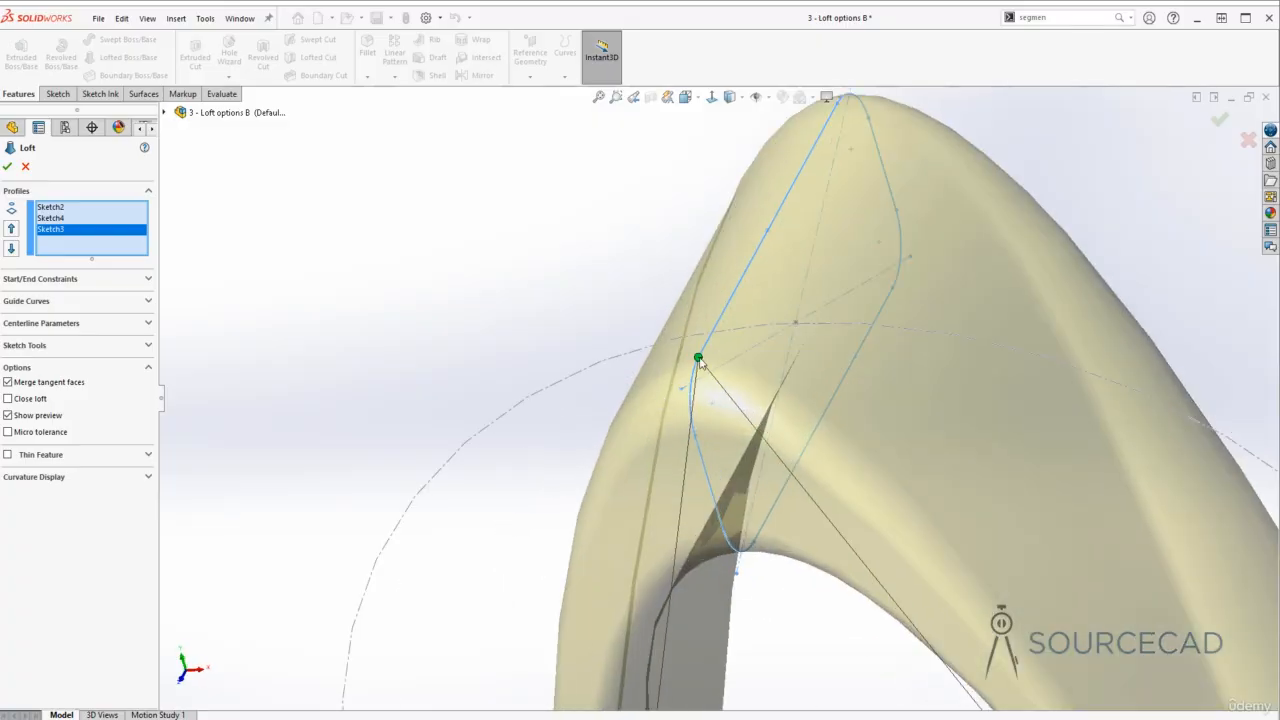
drag(699, 360, 694, 378)
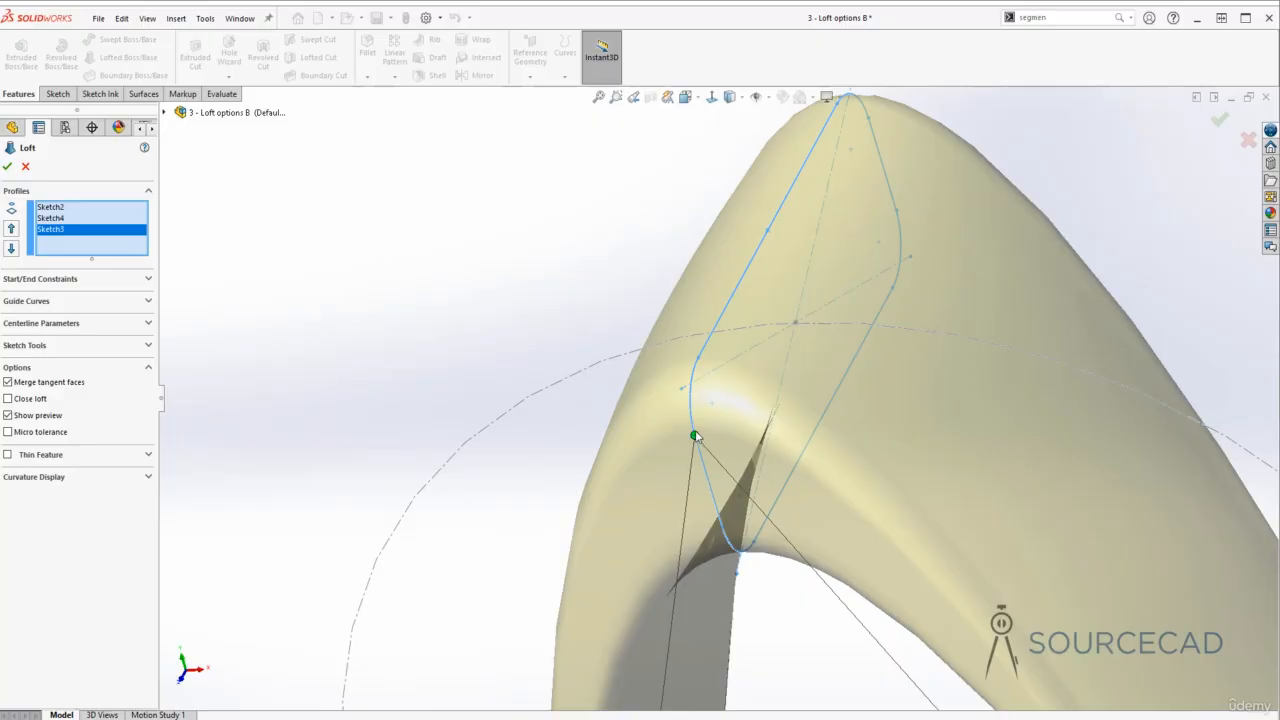
middle_drag(695, 440, 654, 418)
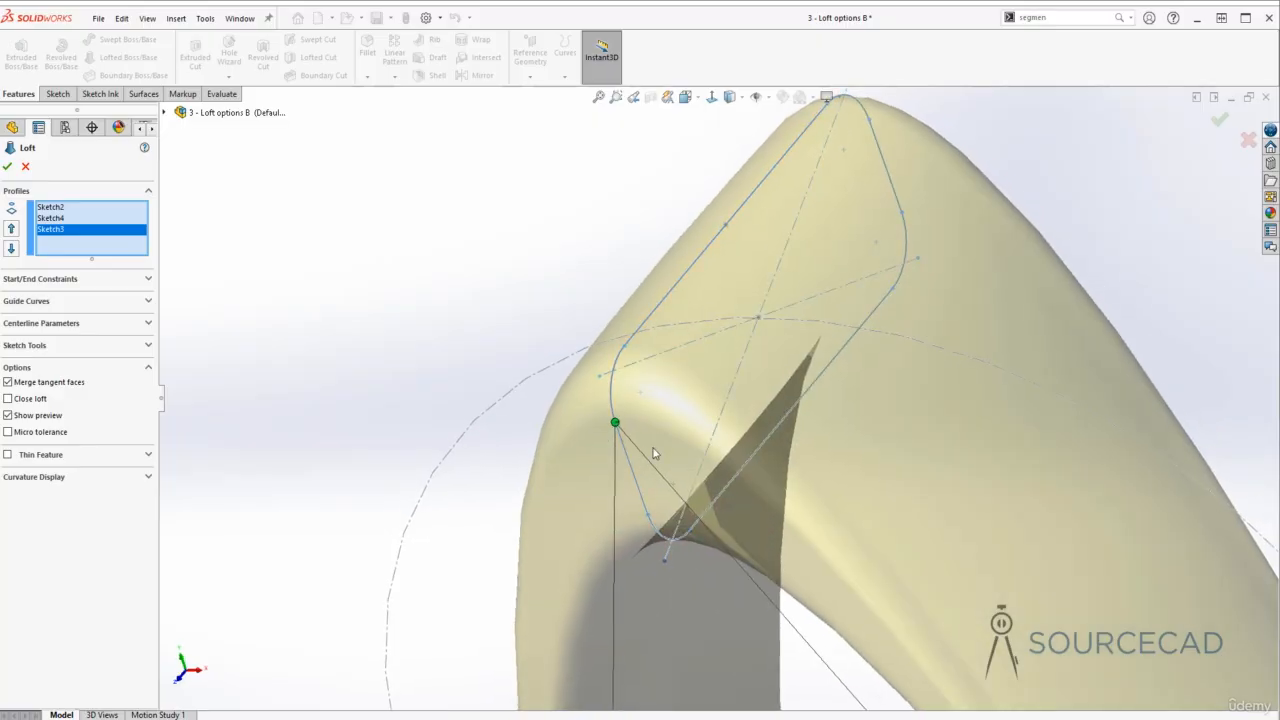
scroll(653, 466, up, 2)
scroll(654, 468, up, 3)
middle_drag(629, 463, 636, 550)
scroll(634, 551, up, 1)
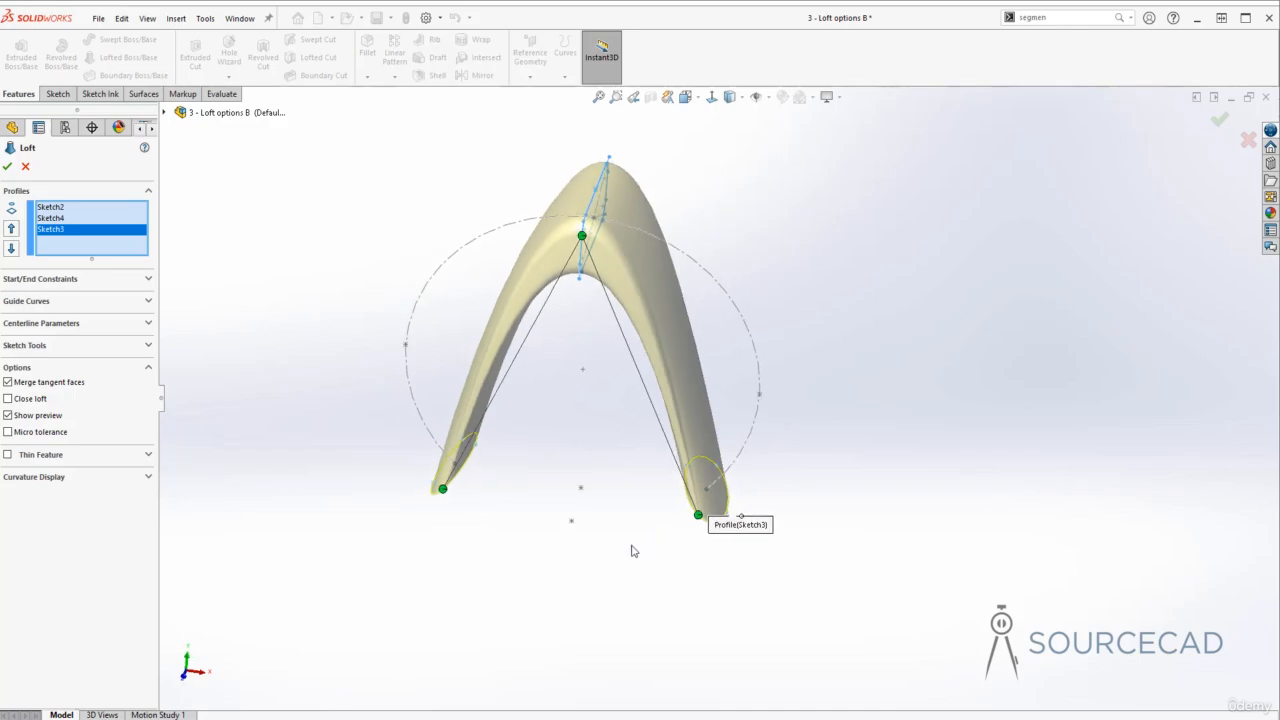
- Inspect the connectors of the open loft and turn on Close loft to join the last profile to the first
middle_drag(441, 501, 423, 502)
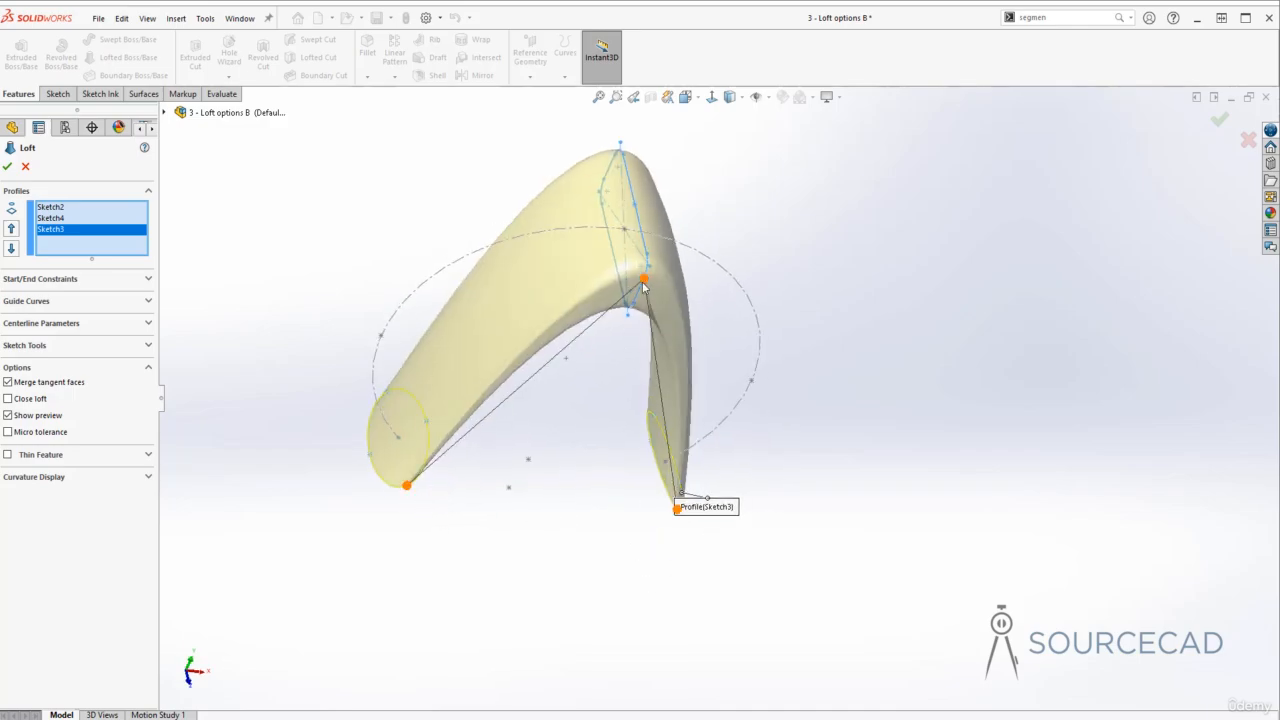
middle_drag(628, 429, 580, 440)
middle_drag(752, 256, 799, 283)
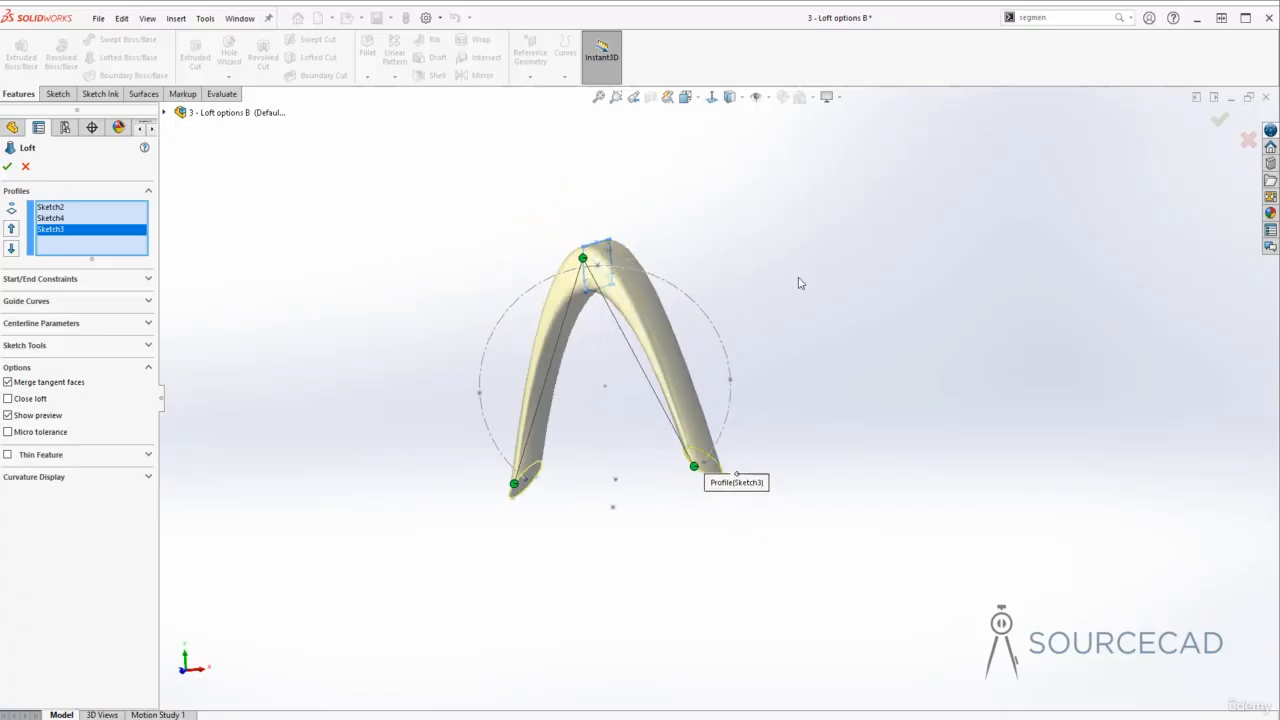
click(8, 399)
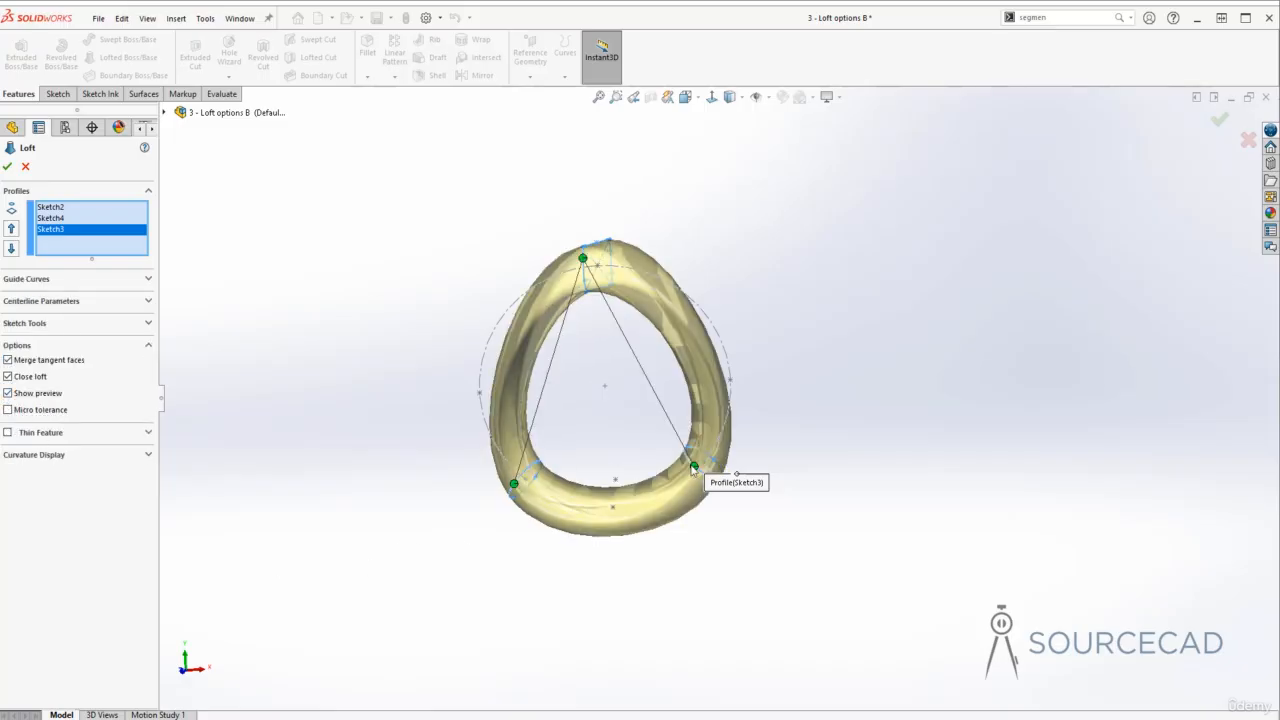
middle_drag(543, 538, 575, 420)
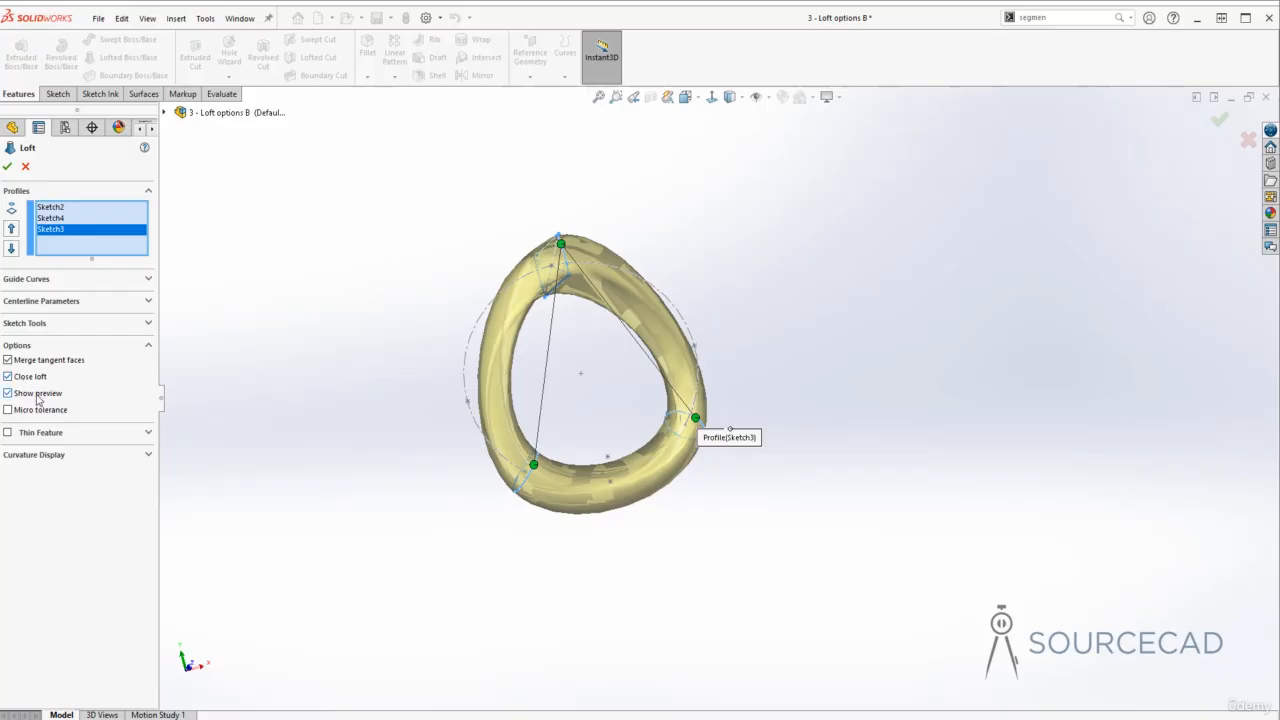
- Toggle the loft's preview off and on, leaving it shown, and view the closed ring
click(8, 393)
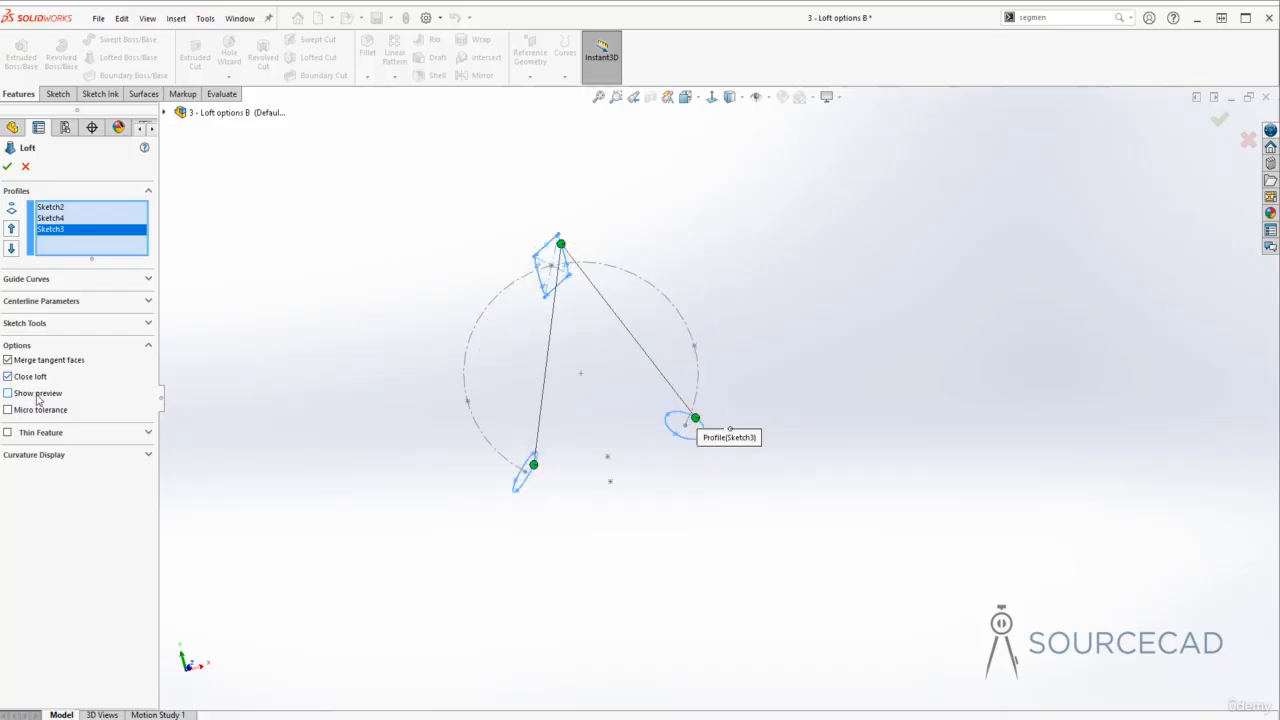
click(37, 394)
click(37, 394)
click(37, 396)
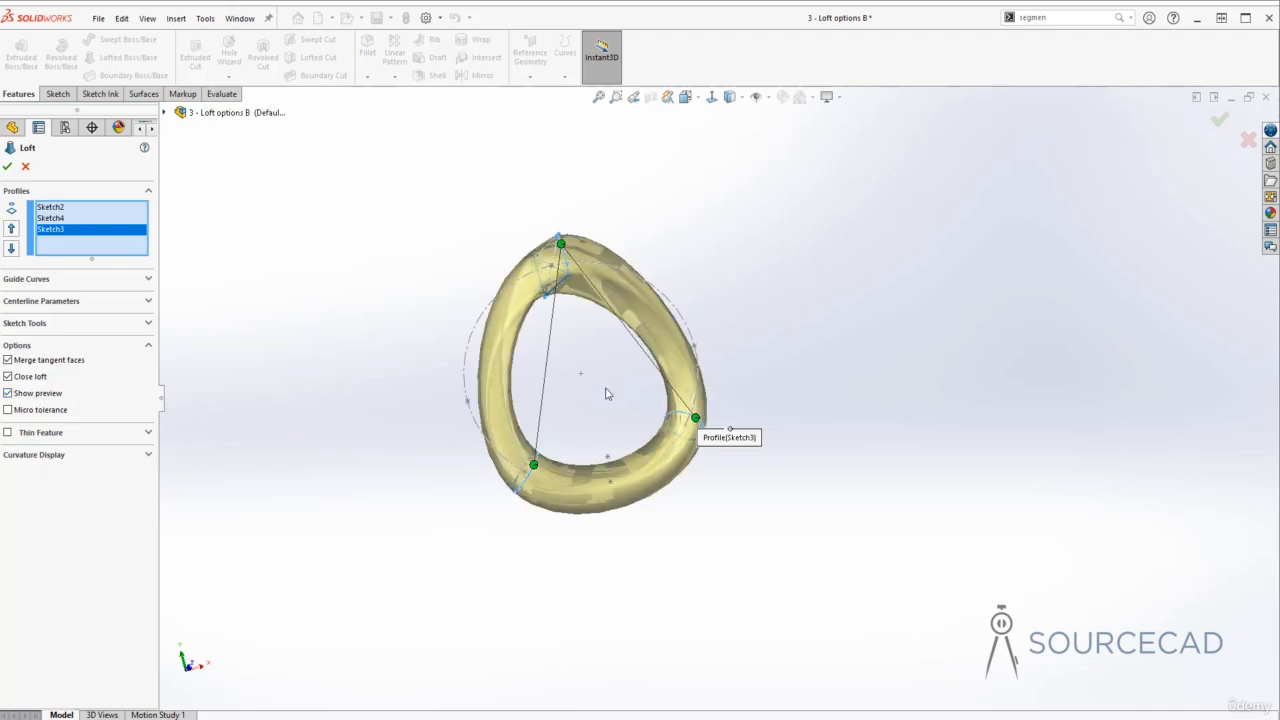
middle_drag(605, 393, 578, 389)
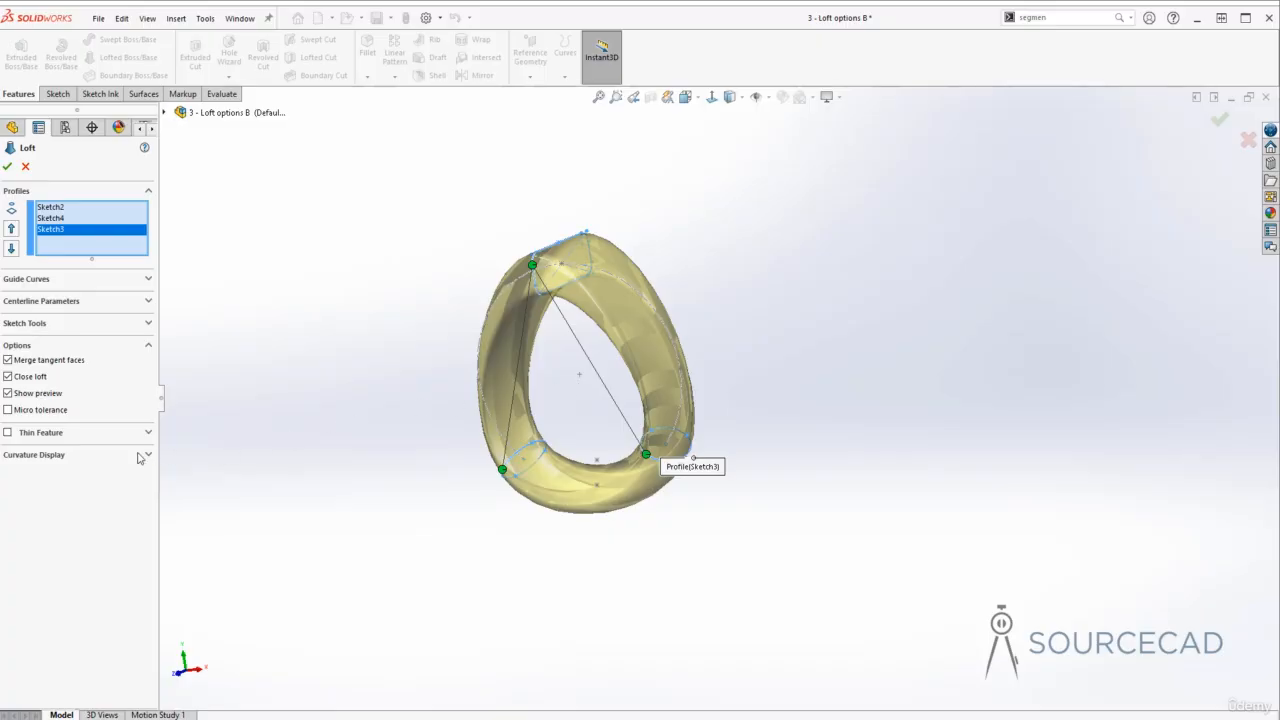
- Turn on the mesh preview in the loft's curvature display options and inspect the mesh lines on the ring
click(44, 456)
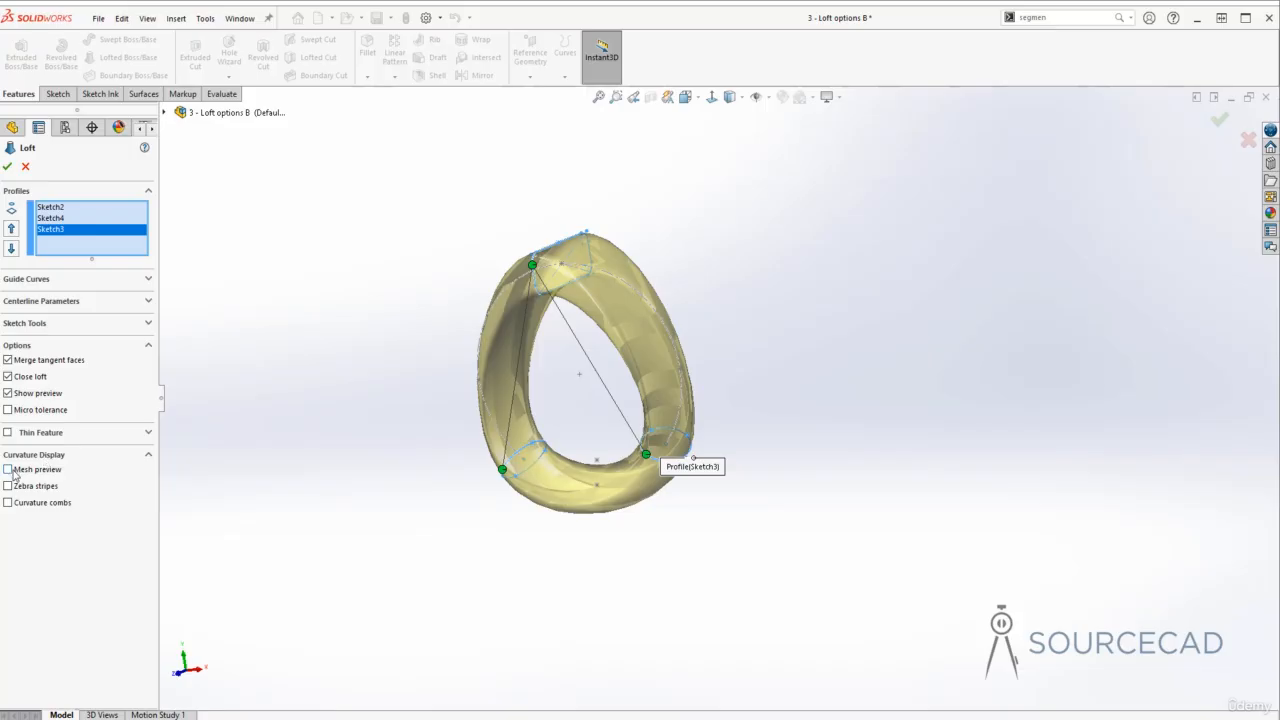
click(9, 469)
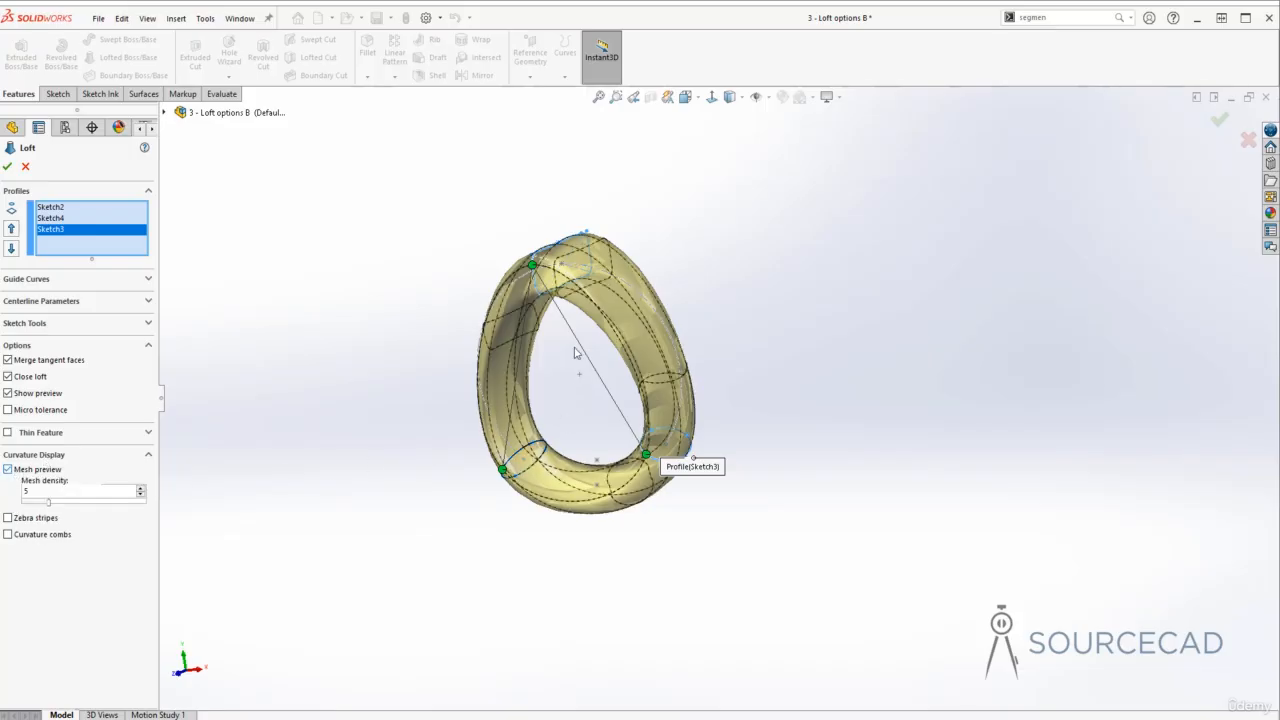
middle_drag(575, 352, 580, 409)
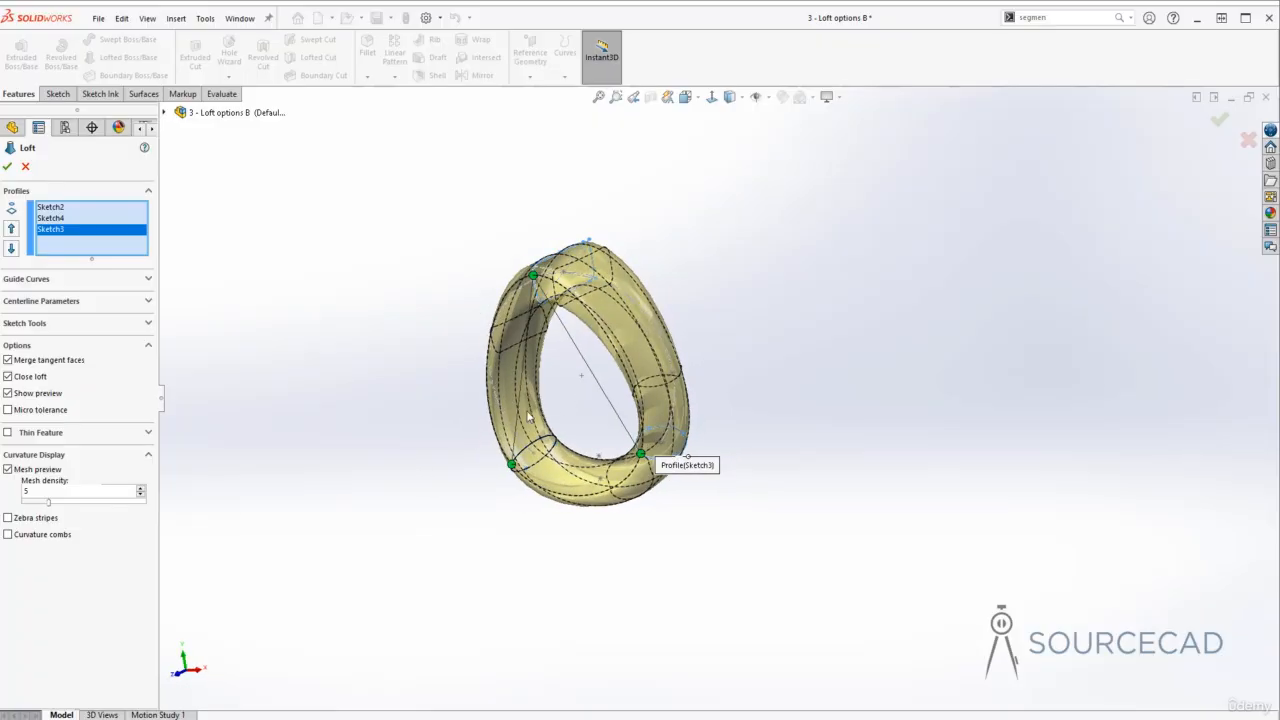
- Set the loft's mesh density to 17, inspect the ring, and replace the mesh preview with zebra stripes
drag(47, 507, 126, 515)
mouse_move(625, 514)
middle_down()
mouse_move(663, 506)
mouse_move(656, 415)
mouse_move(674, 346)
mouse_move(713, 312)
mouse_move(760, 370)
mouse_move(750, 352)
mouse_move(763, 348)
mouse_move(766, 368)
mouse_move(700, 430)
mouse_move(541, 496)
mouse_move(513, 406)
mouse_move(520, 262)
mouse_move(631, 400)
middle_up()
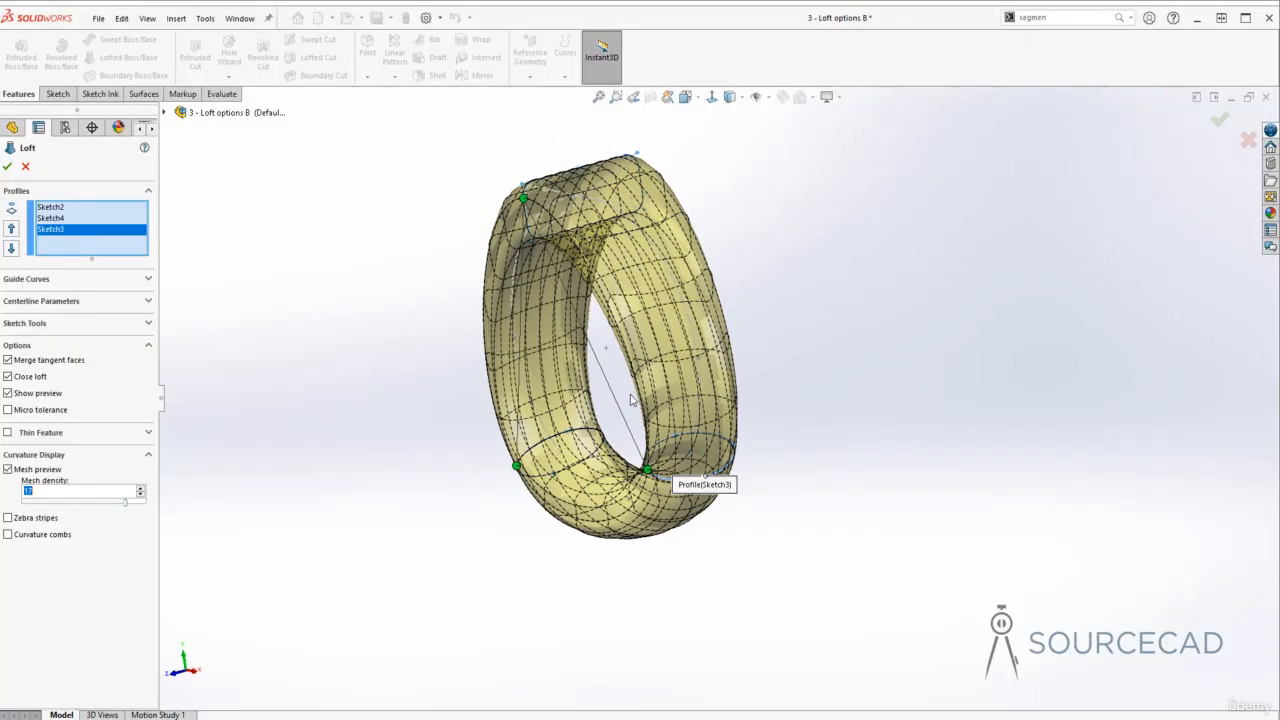
click(8, 469)
click(8, 486)
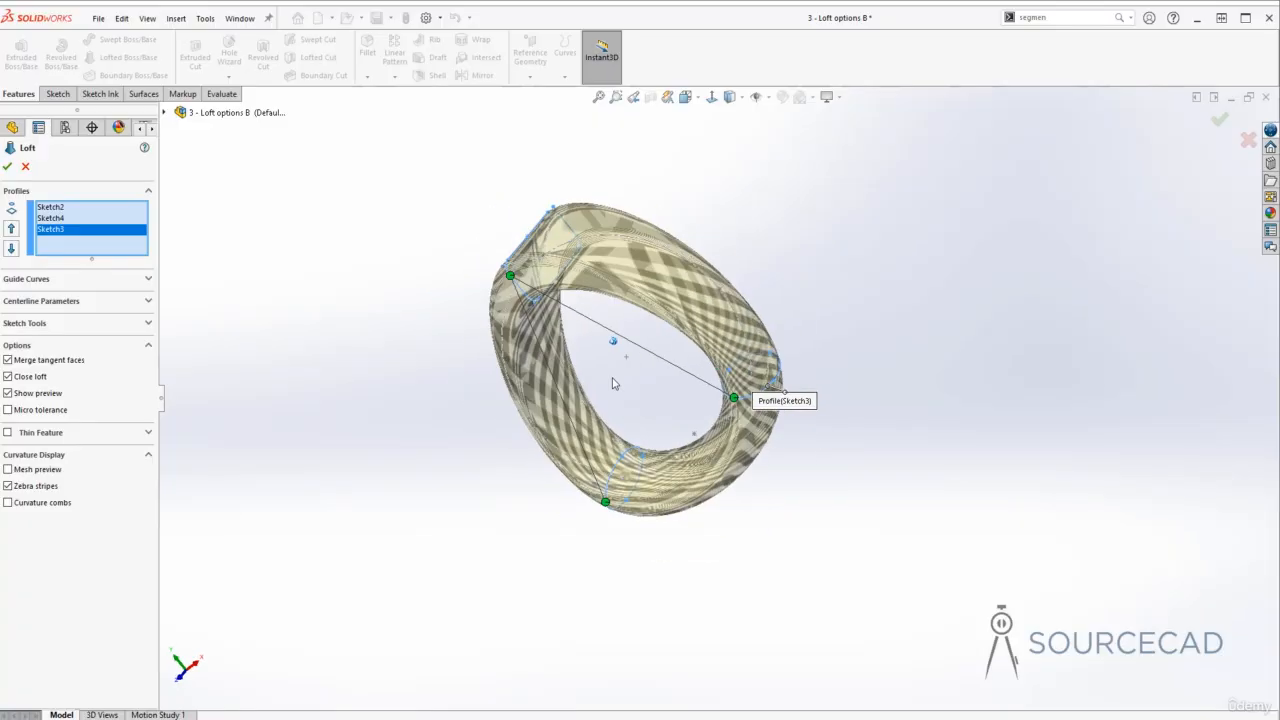
- Replace the zebra stripes with curvature combs in both directions and inspect them around the ring
click(26, 490)
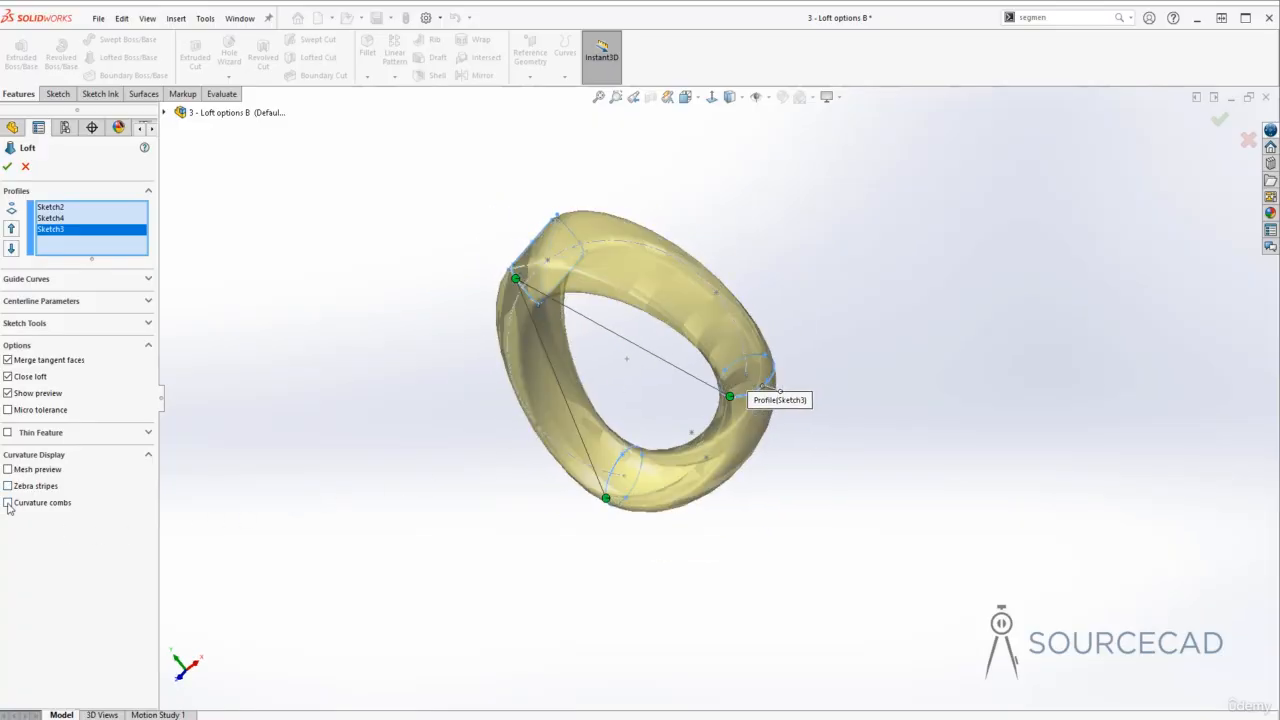
click(20, 502)
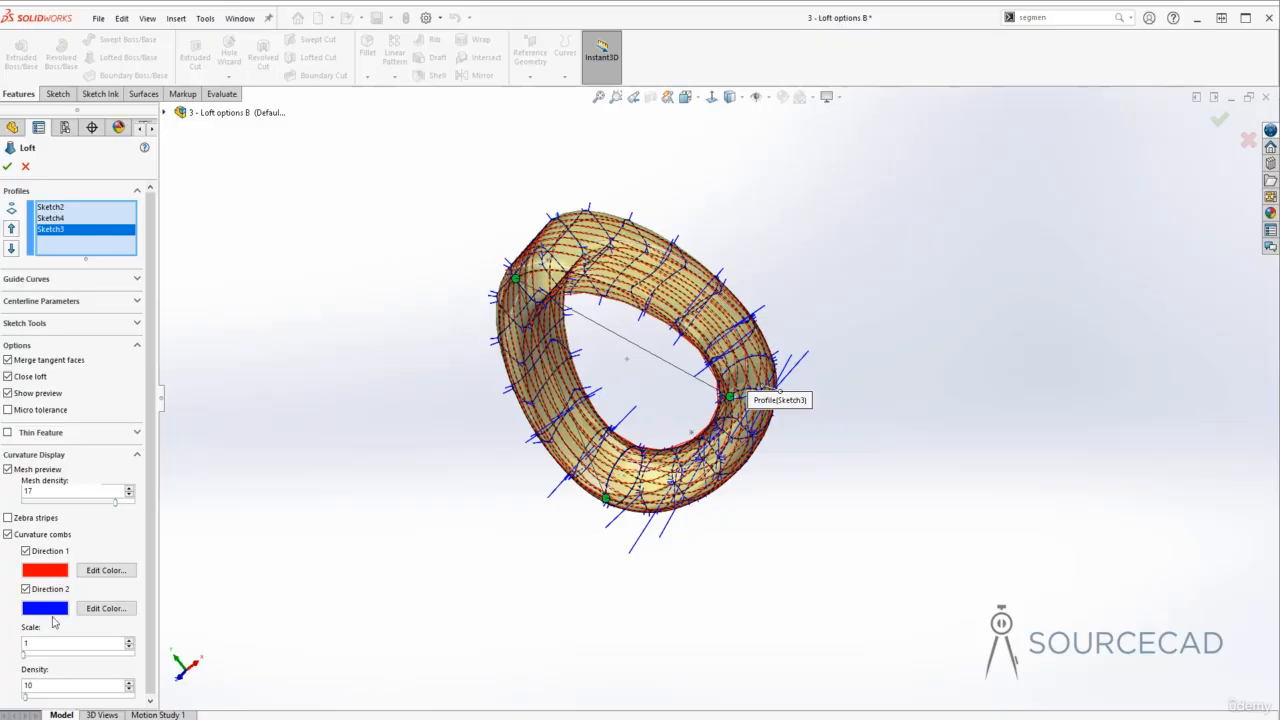
middle_drag(541, 425, 621, 392)
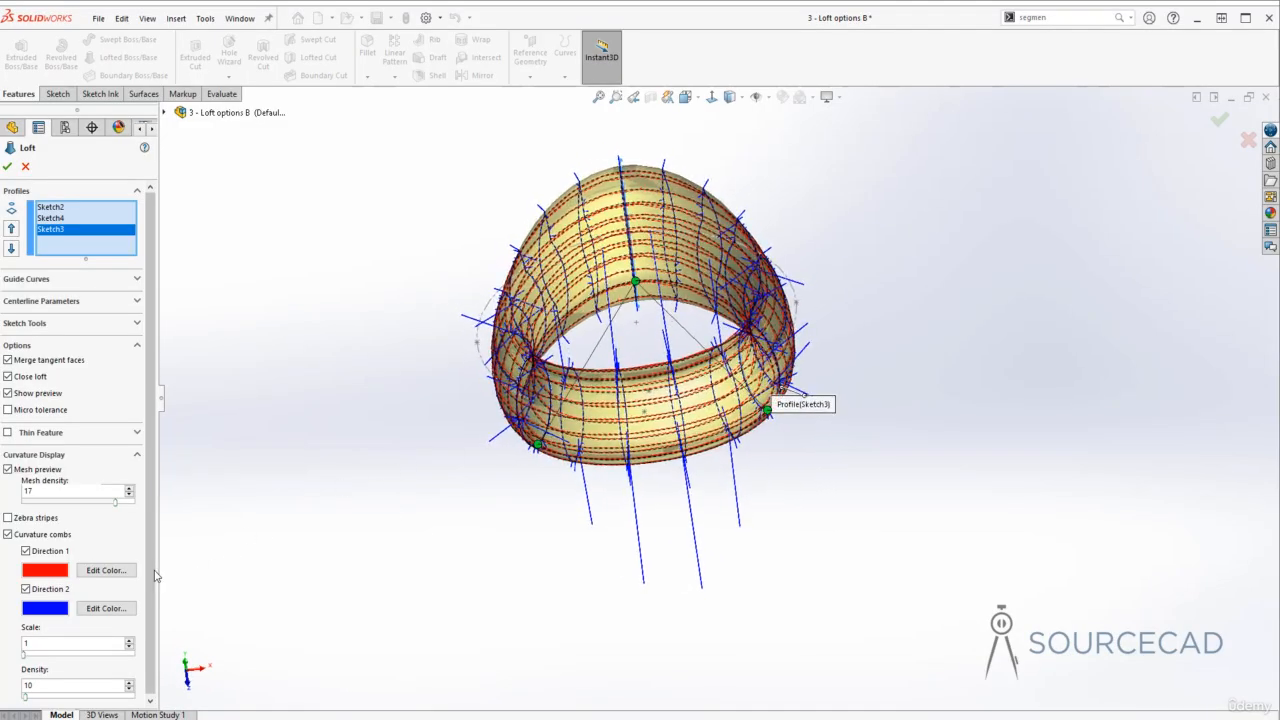
- Set the curvature combs' scale to 7 and inspect the longer comb lines around the ring
drag(152, 576, 150, 590)
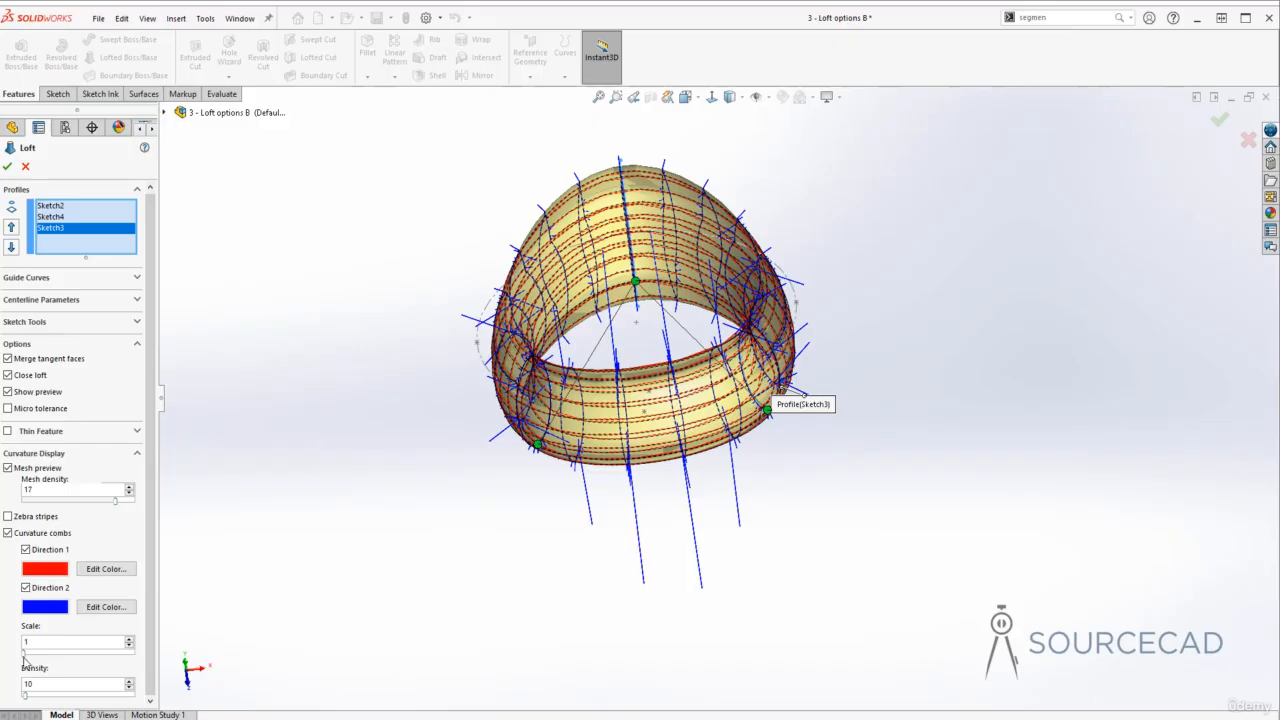
drag(24, 656, 30, 657)
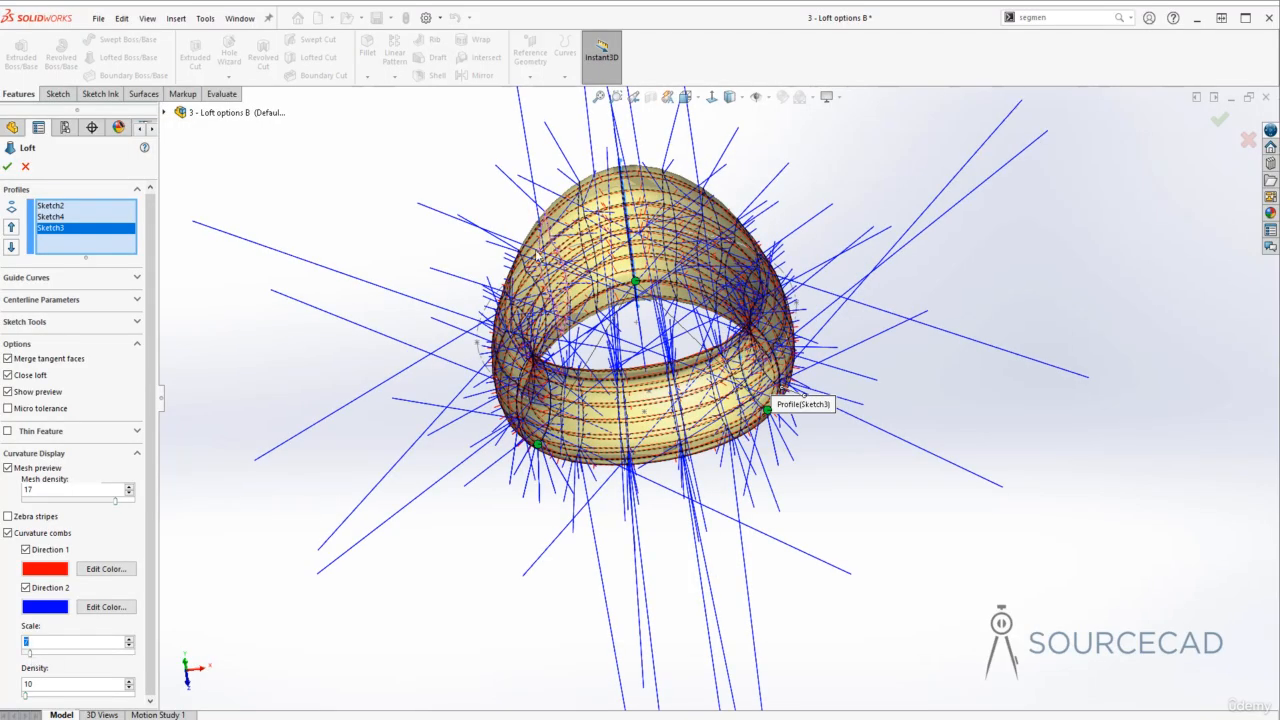
scroll(536, 260, up, 1)
middle_drag(534, 248, 715, 273)
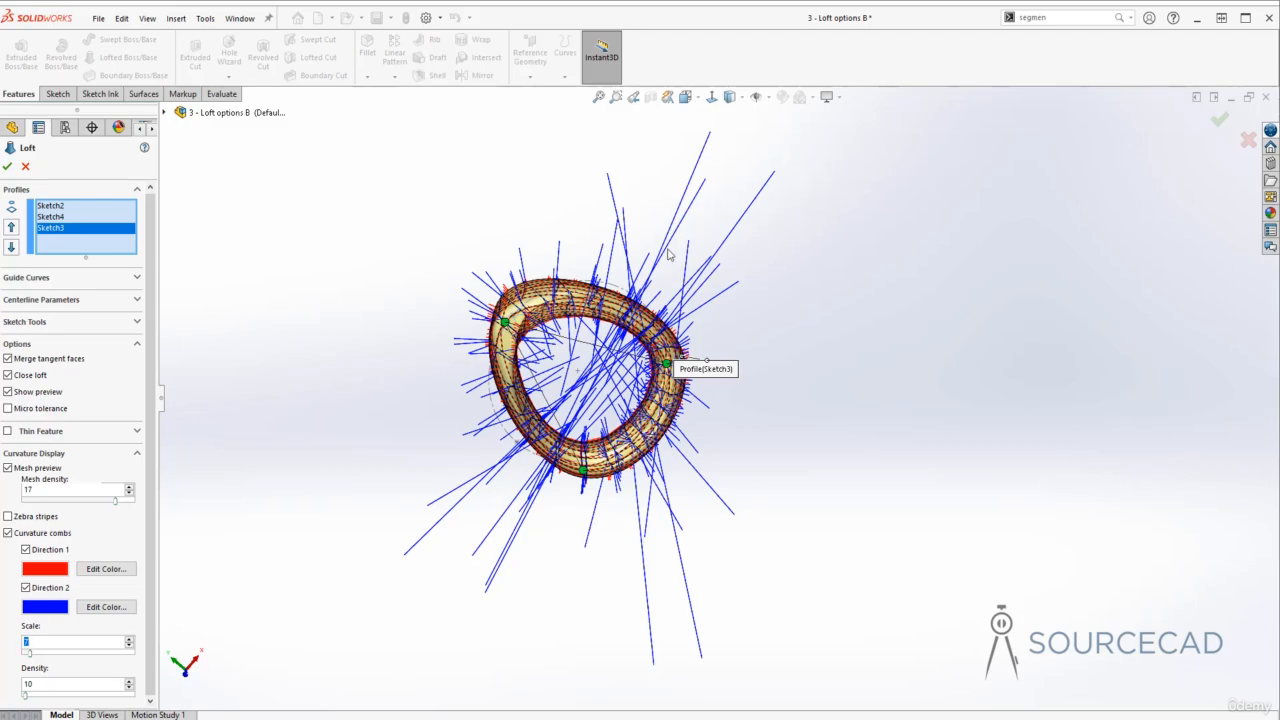
scroll(635, 353, down, 5)
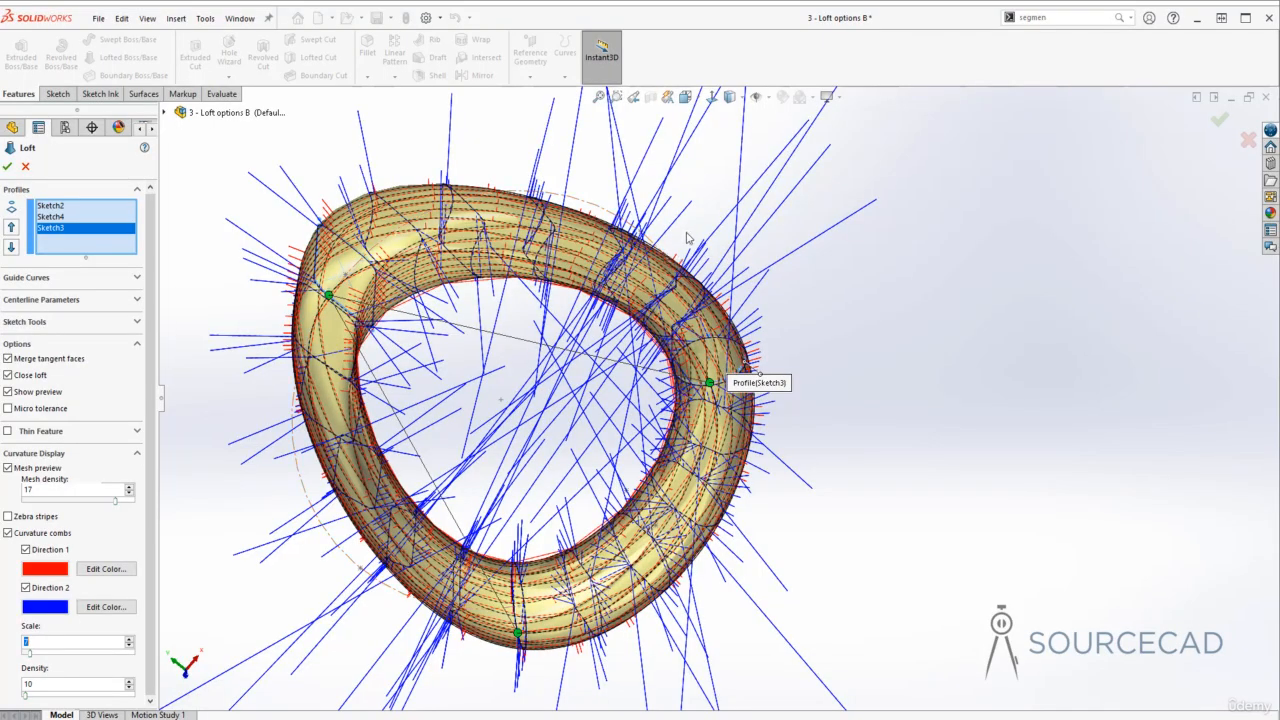
scroll(690, 238, up, 3)
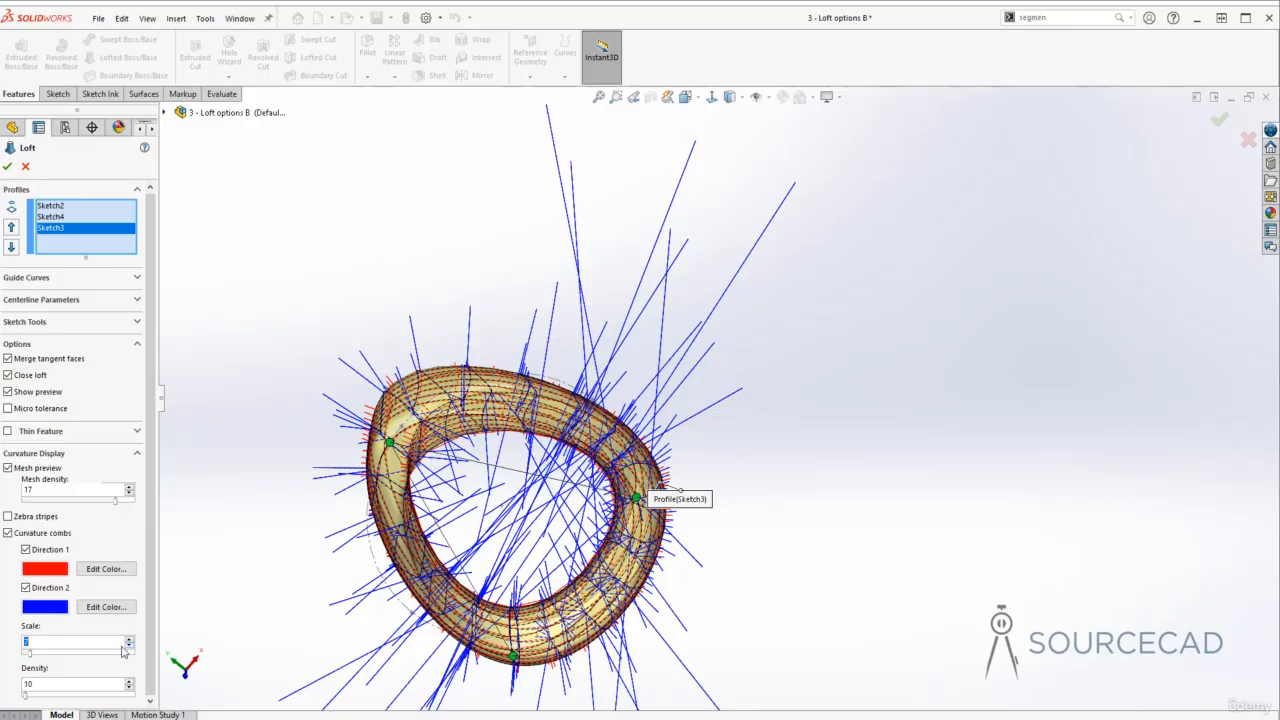
- Set the curvature combs' density to 129 and scale to 2, and inspect the ring
drag(27, 695, 57, 698)
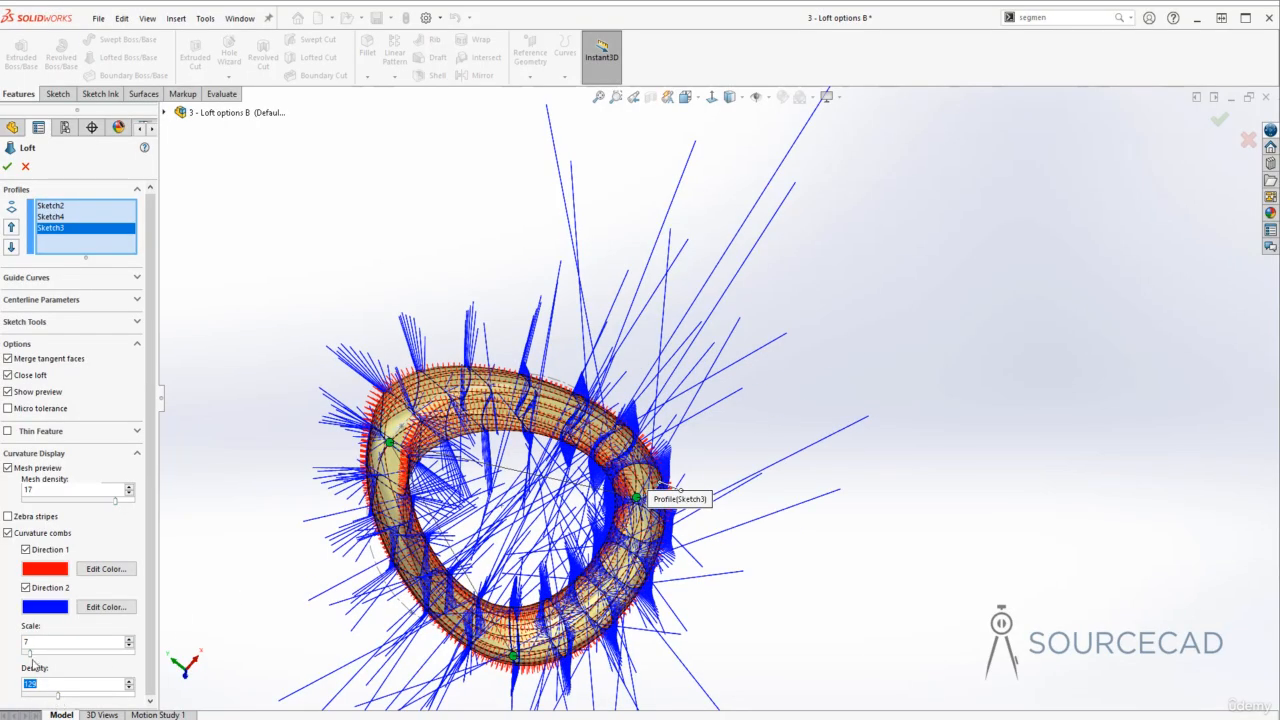
drag(30, 655, 24, 655)
middle_drag(555, 430, 592, 417)
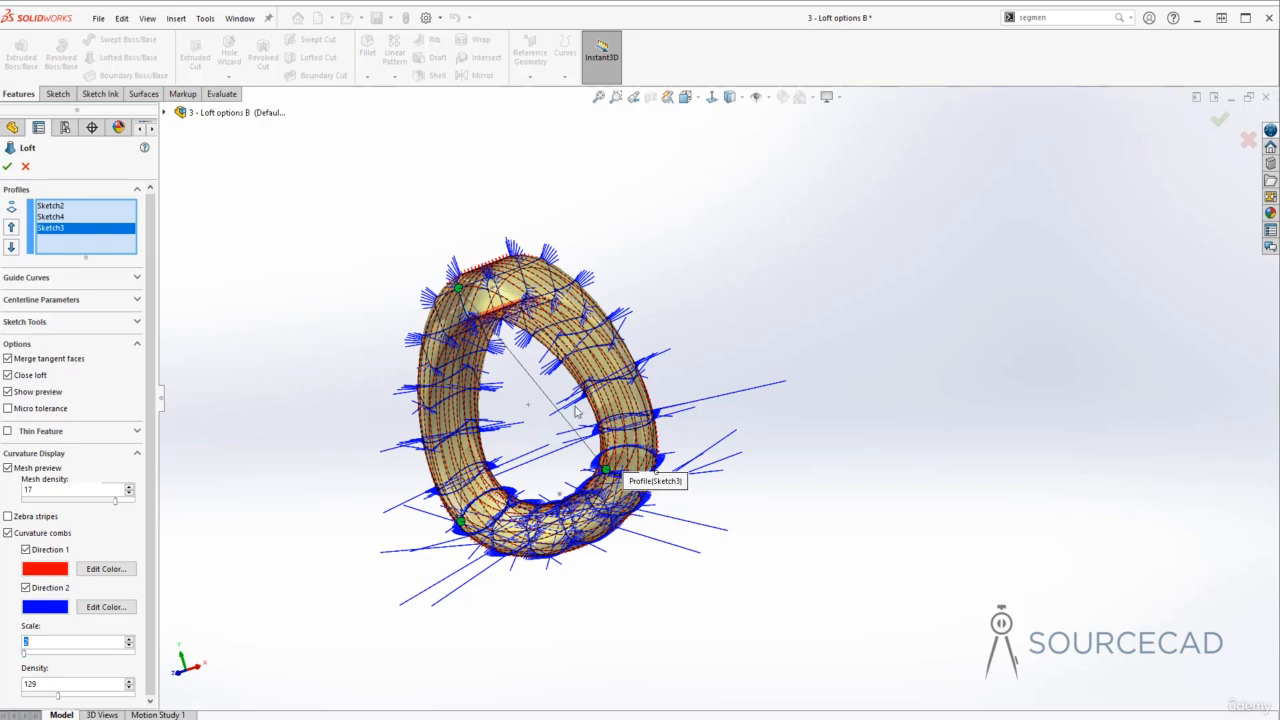
- Turn off the curvature combs and the mesh preview to view the plain loft preview
click(8, 533)
click(8, 469)
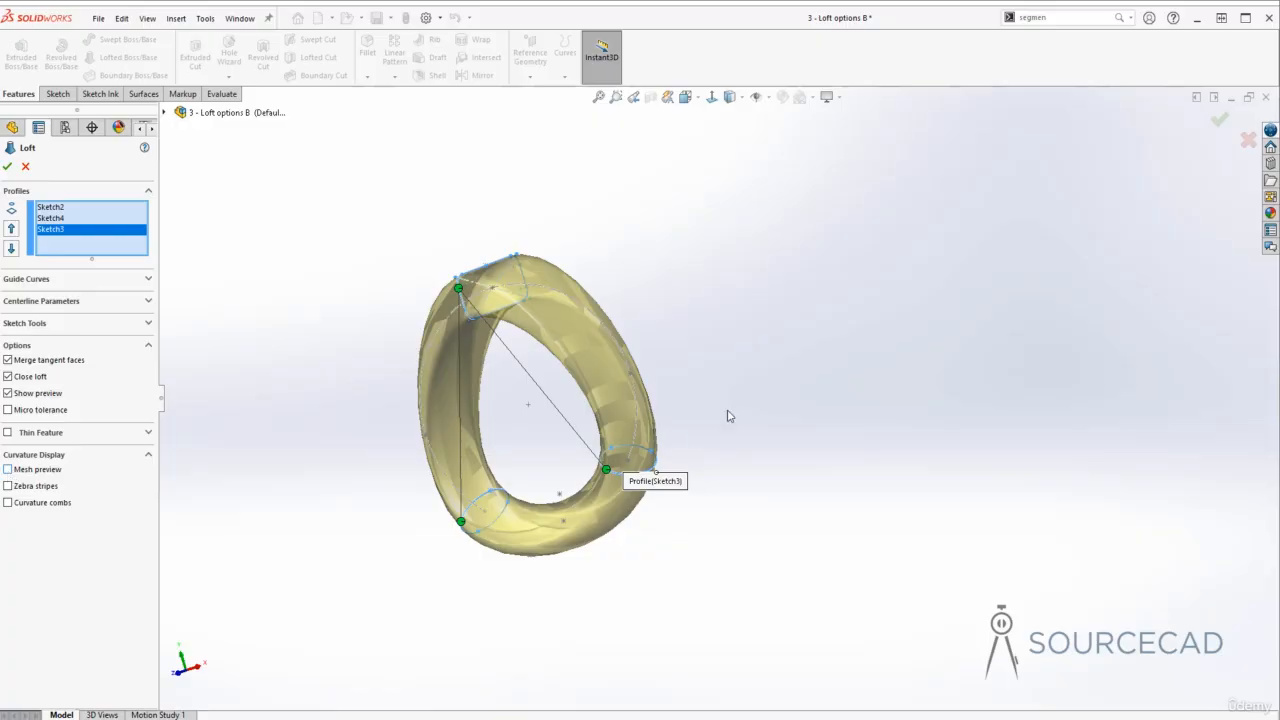
middle_drag(728, 416, 860, 352)
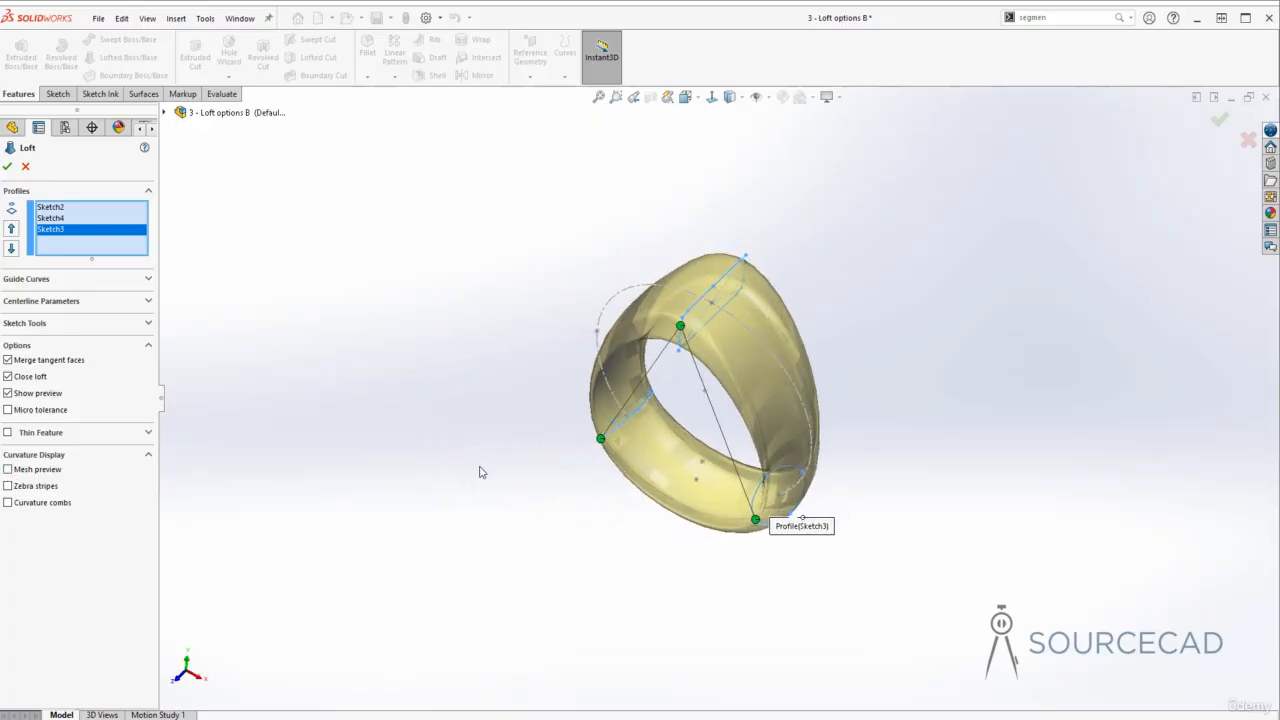
- Accept the closed loft through the three profiles and view the finished ring
click(148, 455)
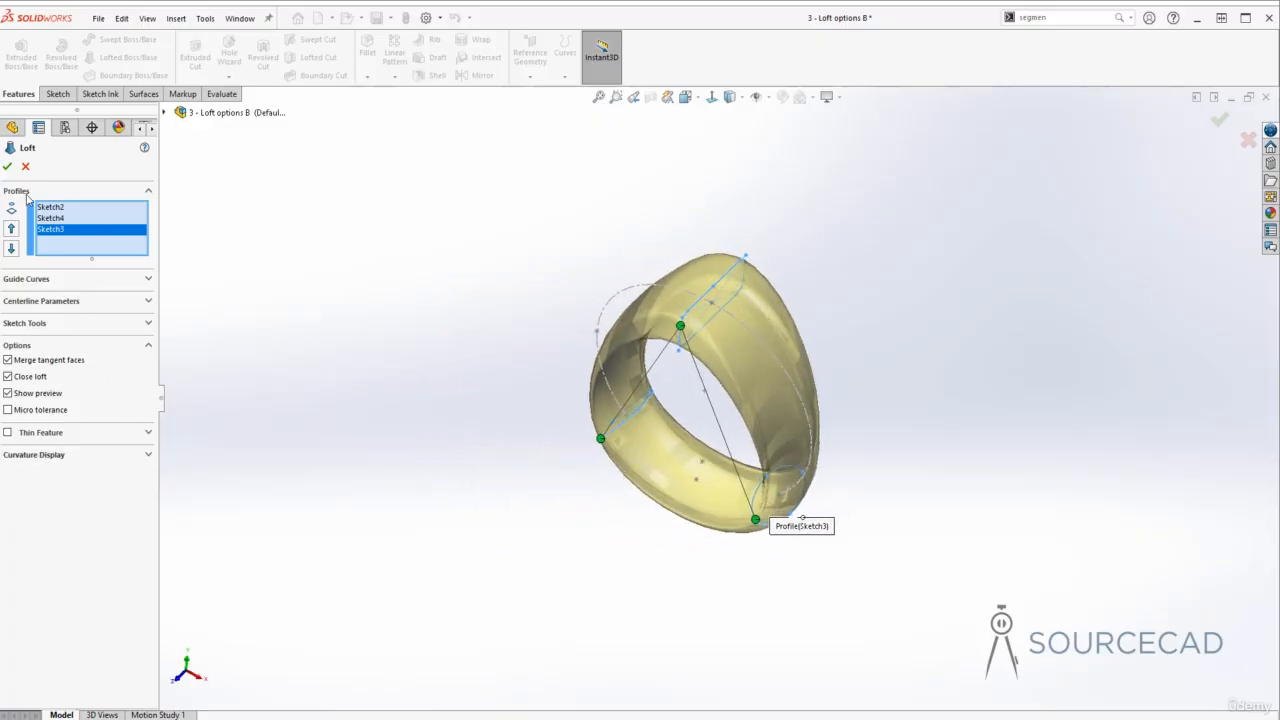
key(Return)
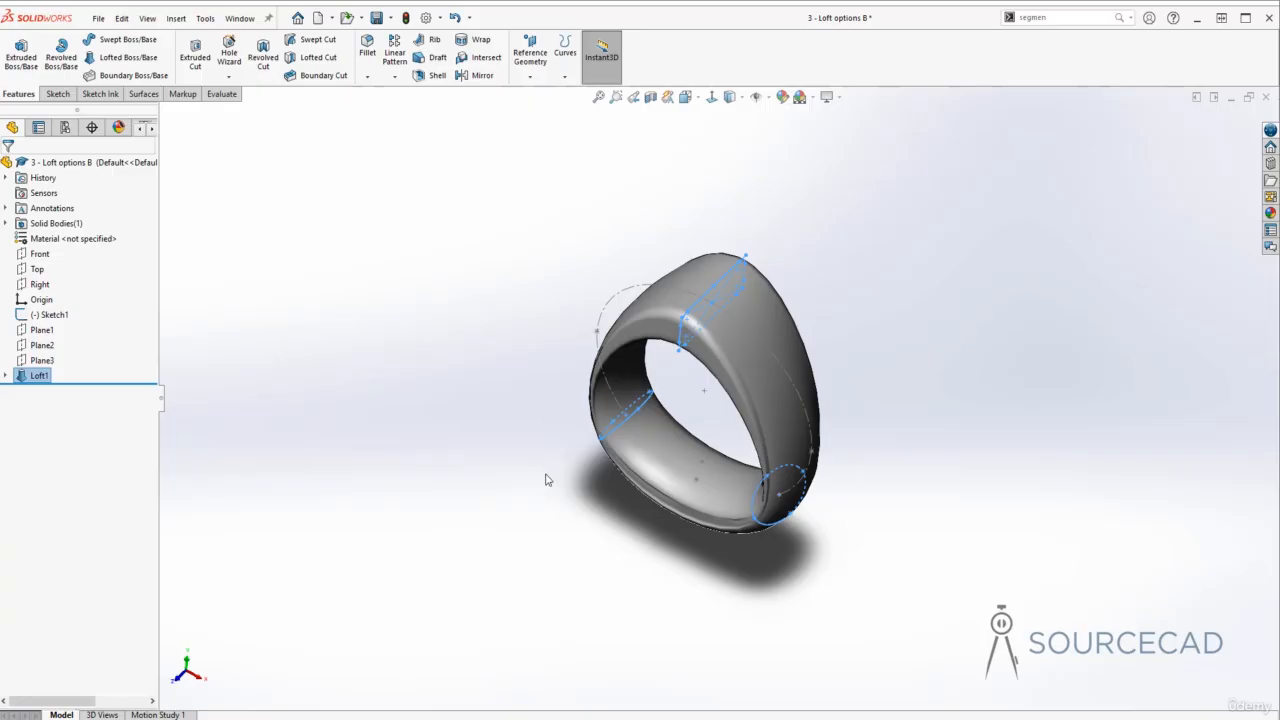
middle_drag(545, 480, 895, 255)
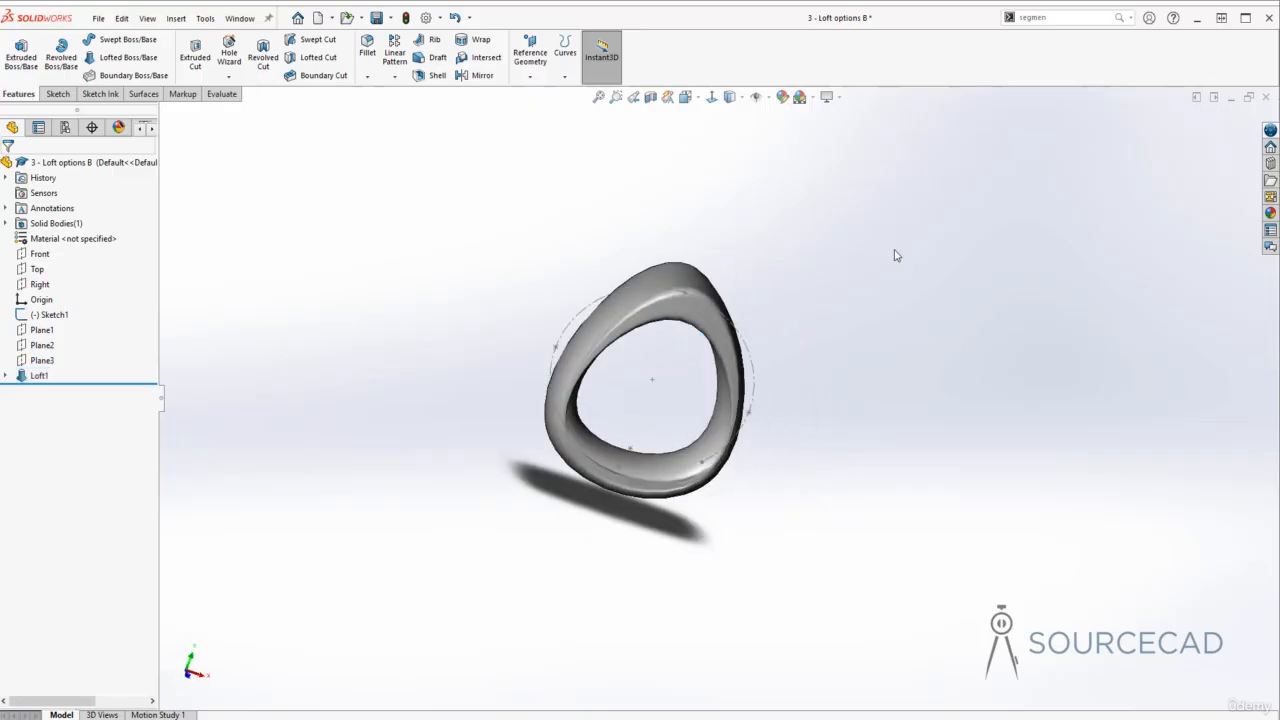